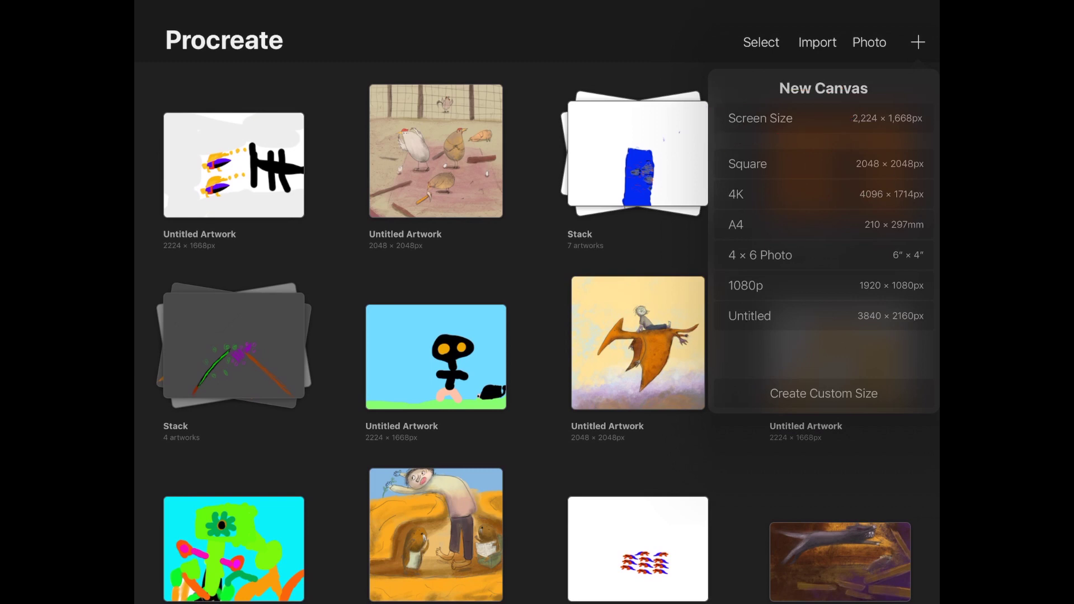
# Step: Create a Screen Size canvas and draw dark diagonal HB Pencil strokes in the upper left
pyautogui.click(760, 117)
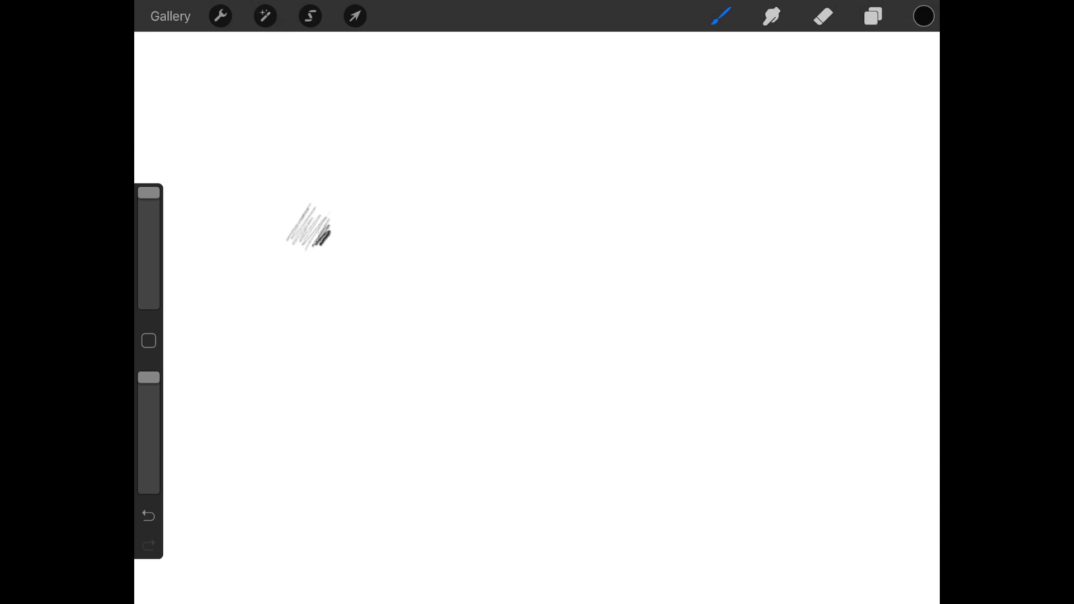
pyautogui.moveTo(346, 243); pyautogui.dragTo(408, 157)
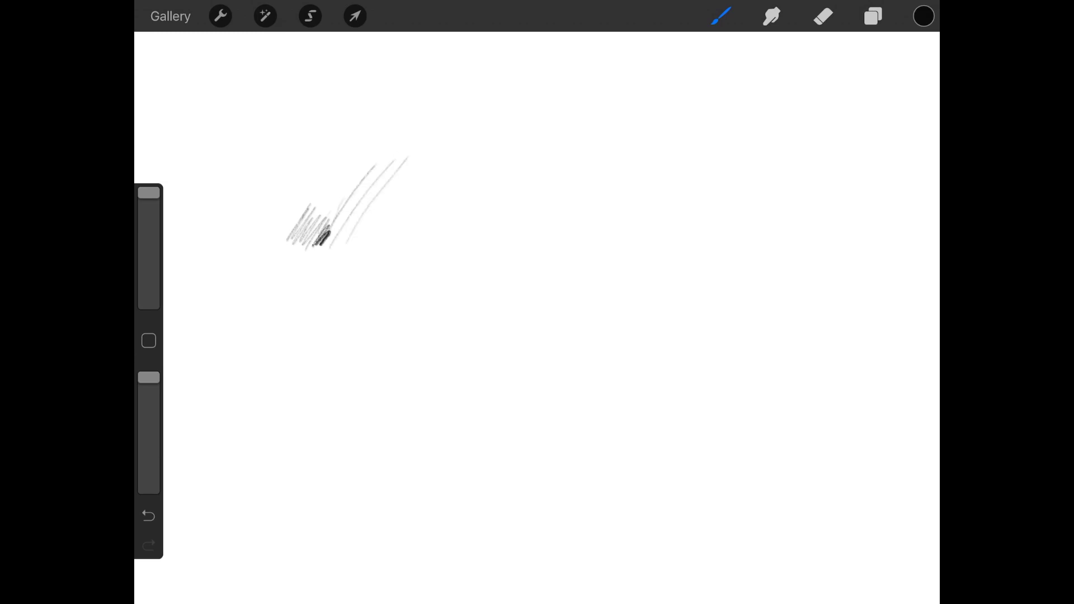
pyautogui.moveTo(377, 217); pyautogui.dragTo(453, 128)
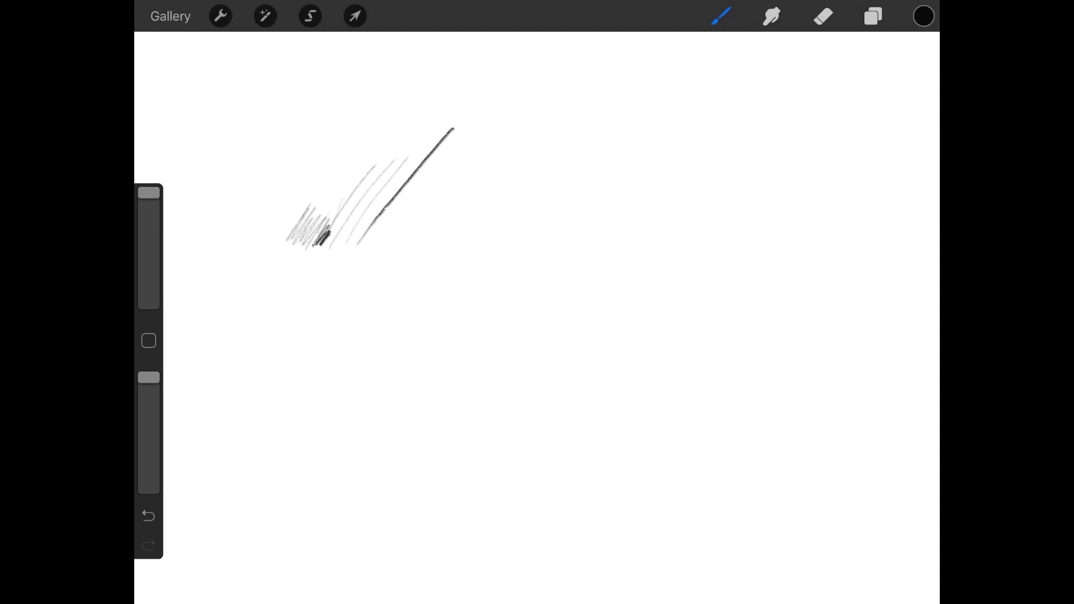
pyautogui.moveTo(373, 239); pyautogui.dragTo(442, 153)
pyautogui.moveTo(387, 230); pyautogui.dragTo(456, 162)
pyautogui.moveTo(420, 209); pyautogui.dragTo(455, 172)
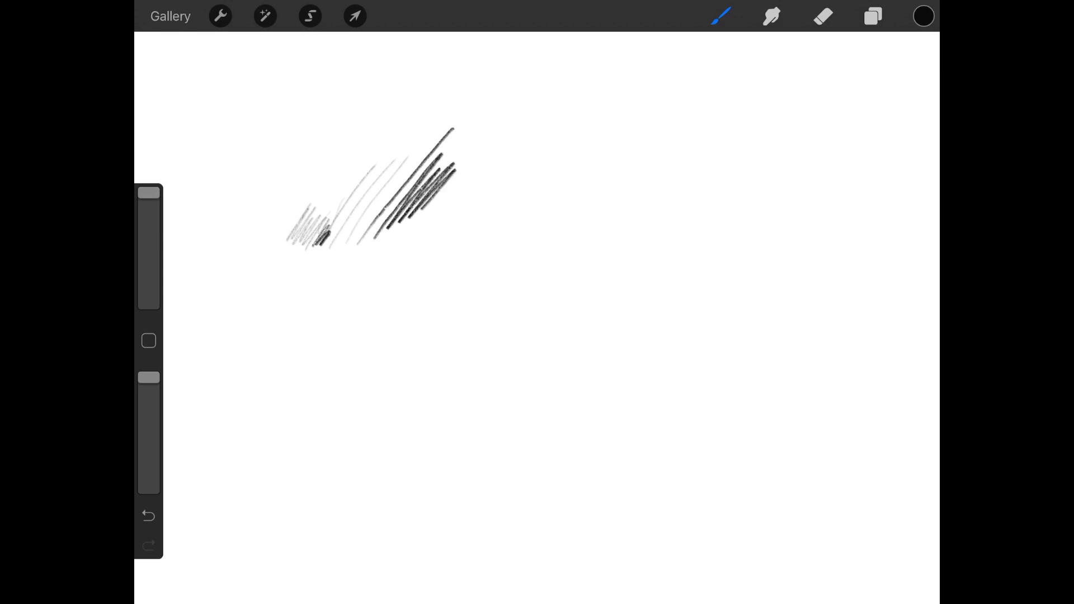
# Step: Add faint diagonal pencil lines extending up and to the right of the strokes
pyautogui.moveTo(446, 216); pyautogui.dragTo(531, 120)
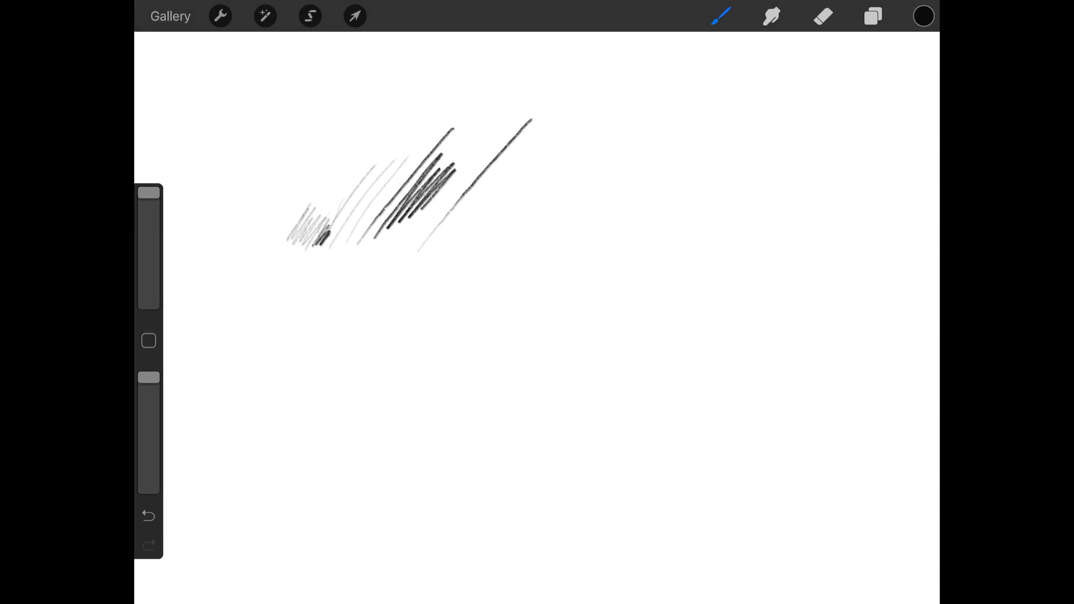
pyautogui.moveTo(485, 206); pyautogui.dragTo(553, 134)
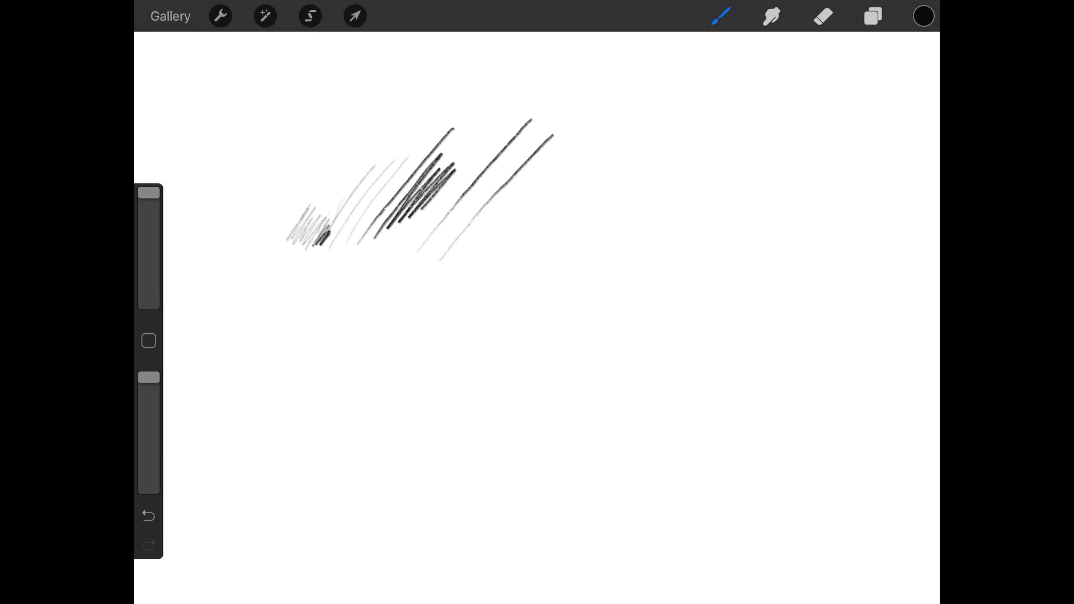
pyautogui.moveTo(478, 242); pyautogui.dragTo(607, 109)
pyautogui.moveTo(449, 286)
pyautogui.mouseDown()
pyautogui.moveTo(487, 227)
pyautogui.moveTo(611, 93)
pyautogui.mouseUp()
pyautogui.moveTo(433, 266)
pyautogui.mouseDown()
pyautogui.moveTo(476, 192)
pyautogui.moveTo(570, 87)
pyautogui.mouseUp()
pyautogui.moveTo(410, 262); pyautogui.dragTo(538, 67)
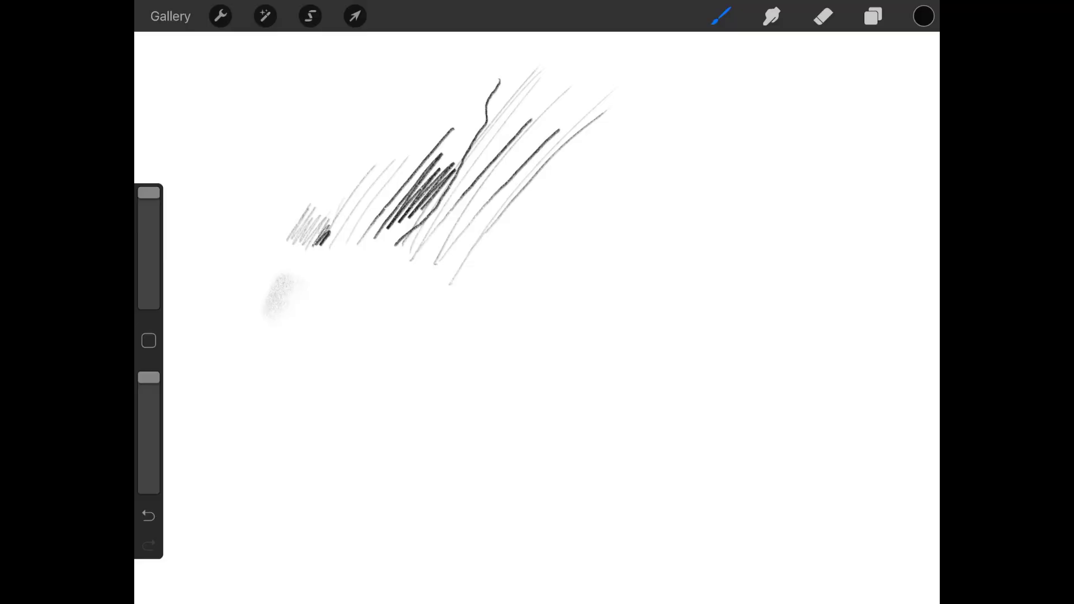
# Step: Scribble a grey pencil shading patch, spreading it left, right and downward
pyautogui.moveTo(282, 285)
pyautogui.mouseDown()
pyautogui.moveTo(290, 323)
pyautogui.moveTo(276, 353)
pyautogui.moveTo(289, 352)
pyautogui.mouseUp()
pyautogui.moveTo(323, 289)
pyautogui.mouseDown()
pyautogui.moveTo(298, 349)
pyautogui.moveTo(323, 348)
pyautogui.mouseUp()
pyautogui.moveTo(349, 251); pyautogui.dragTo(302, 319)
pyautogui.moveTo(302, 252)
pyautogui.mouseDown()
pyautogui.moveTo(269, 340)
pyautogui.moveTo(243, 344)
pyautogui.moveTo(231, 331)
pyautogui.mouseUp()
pyautogui.moveTo(264, 250); pyautogui.dragTo(208, 336)
pyautogui.moveTo(237, 282); pyautogui.dragTo(201, 378)
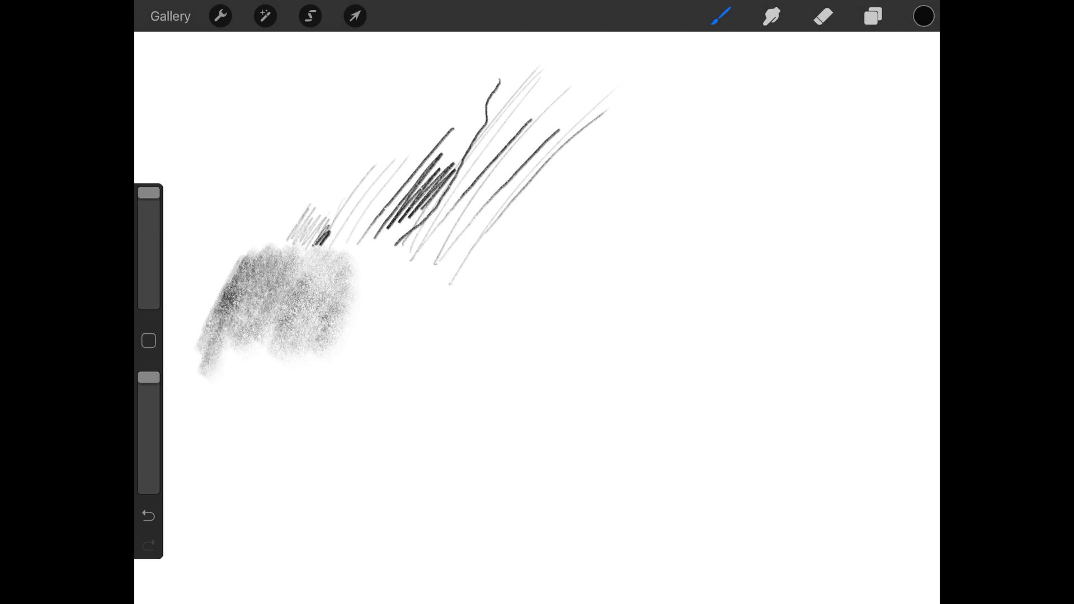
pyautogui.moveTo(251, 302)
pyautogui.mouseDown()
pyautogui.moveTo(211, 377)
pyautogui.moveTo(231, 401)
pyautogui.mouseUp()
# Step: Darken the patch's lower middle and extend the shading up over the light hatching
pyautogui.moveTo(294, 328)
pyautogui.mouseDown()
pyautogui.moveTo(253, 403)
pyautogui.moveTo(277, 396)
pyautogui.mouseUp()
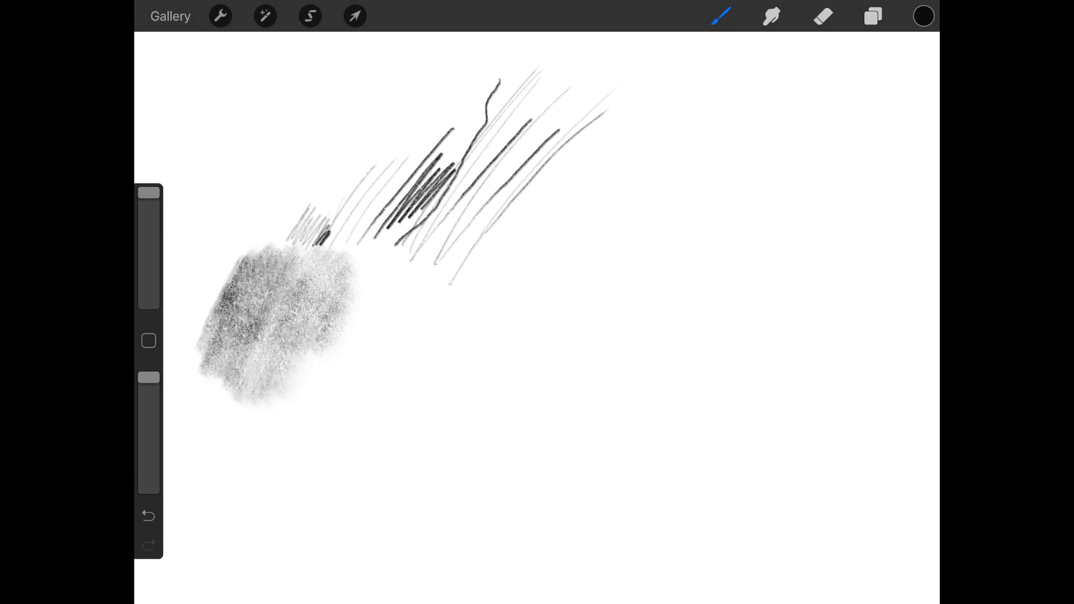
pyautogui.moveTo(340, 306); pyautogui.dragTo(298, 394)
pyautogui.moveTo(352, 269); pyautogui.dragTo(312, 373)
pyautogui.moveTo(349, 247); pyautogui.dragTo(317, 310)
pyautogui.moveTo(329, 202)
pyautogui.mouseDown()
pyautogui.moveTo(290, 273)
pyautogui.moveTo(276, 265)
pyautogui.mouseUp()
pyautogui.moveTo(300, 183)
pyautogui.mouseDown()
pyautogui.moveTo(261, 260)
pyautogui.moveTo(236, 274)
pyautogui.mouseUp()
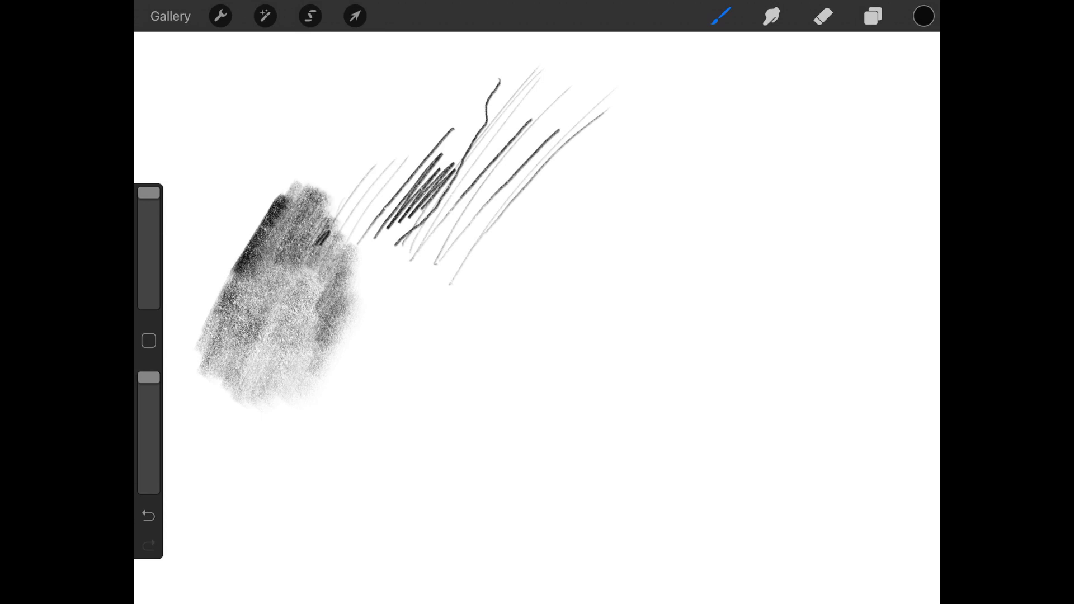
# Step: Press harder for a solid dark area at the patch's upper left, then sketch a small lower-right curve
pyautogui.moveTo(274, 192)
pyautogui.mouseDown()
pyautogui.moveTo(227, 273)
pyautogui.moveTo(209, 276)
pyautogui.mouseUp()
pyautogui.moveTo(253, 200); pyautogui.dragTo(196, 295)
pyautogui.moveTo(225, 248); pyautogui.dragTo(196, 311)
pyautogui.moveTo(230, 269); pyautogui.dragTo(189, 328)
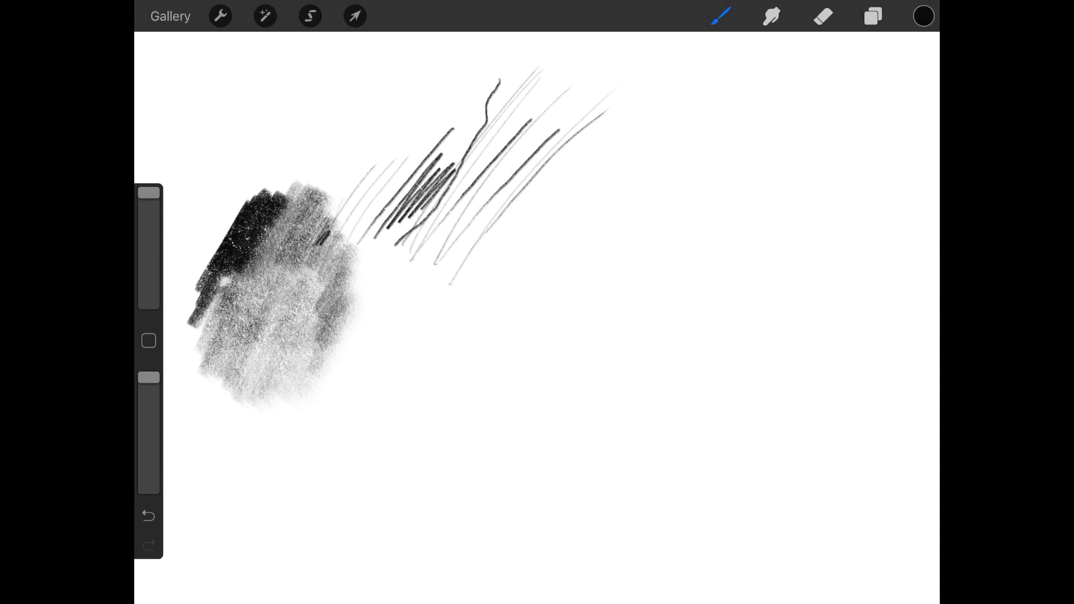
pyautogui.moveTo(789, 419); pyautogui.dragTo(742, 455)
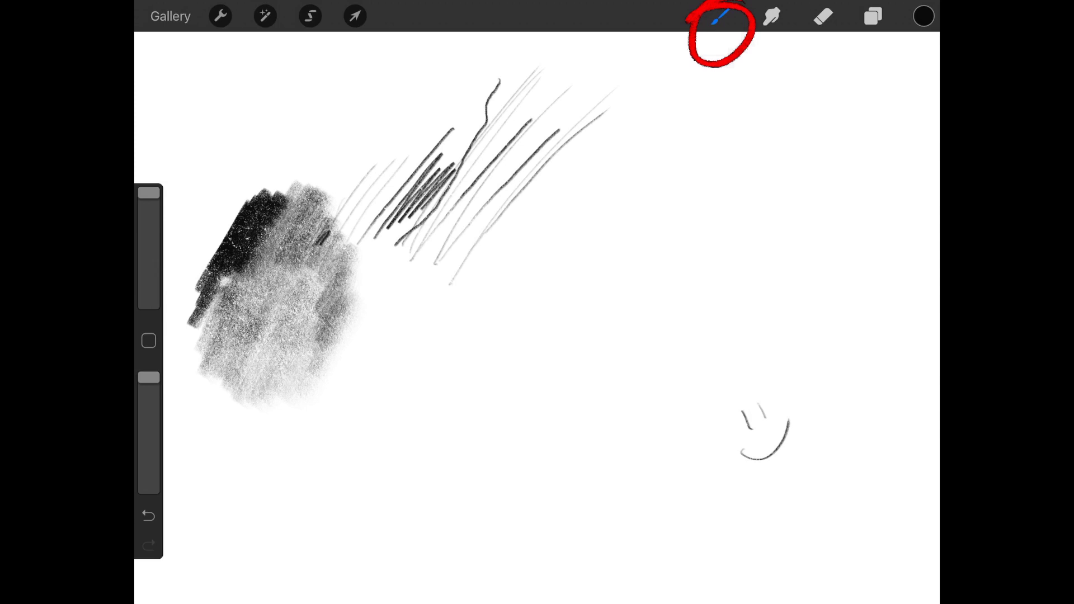
# Step: Draw a short upward arrow near the top edge, below the Brush icon
pyautogui.moveTo(716, 49); pyautogui.dragTo(714, 83)
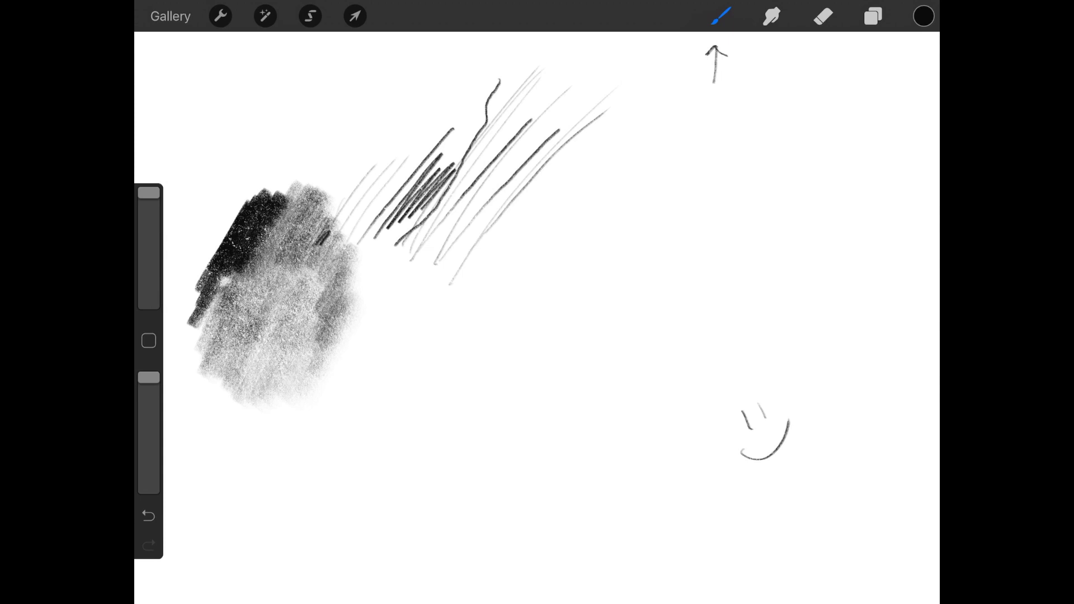
# Step: Browse the Inking, Artistic, Textures, Airbrushing, Abstract, Charcoals and Elements brush sets
pyautogui.click(721, 16)
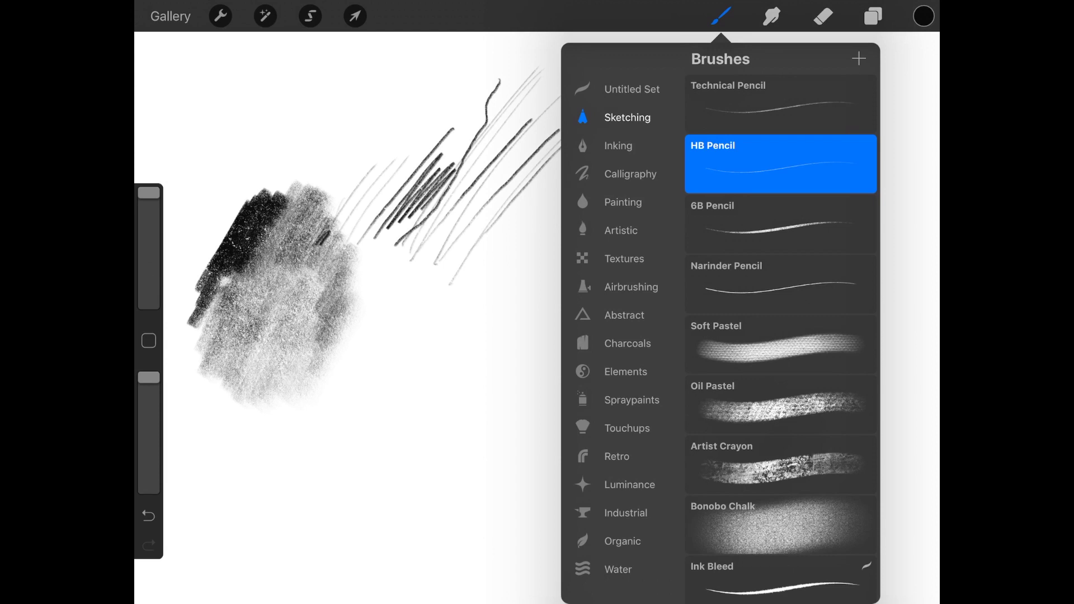
pyautogui.scroll(-5, 780, 335)
pyautogui.scroll(5, 781, 336)
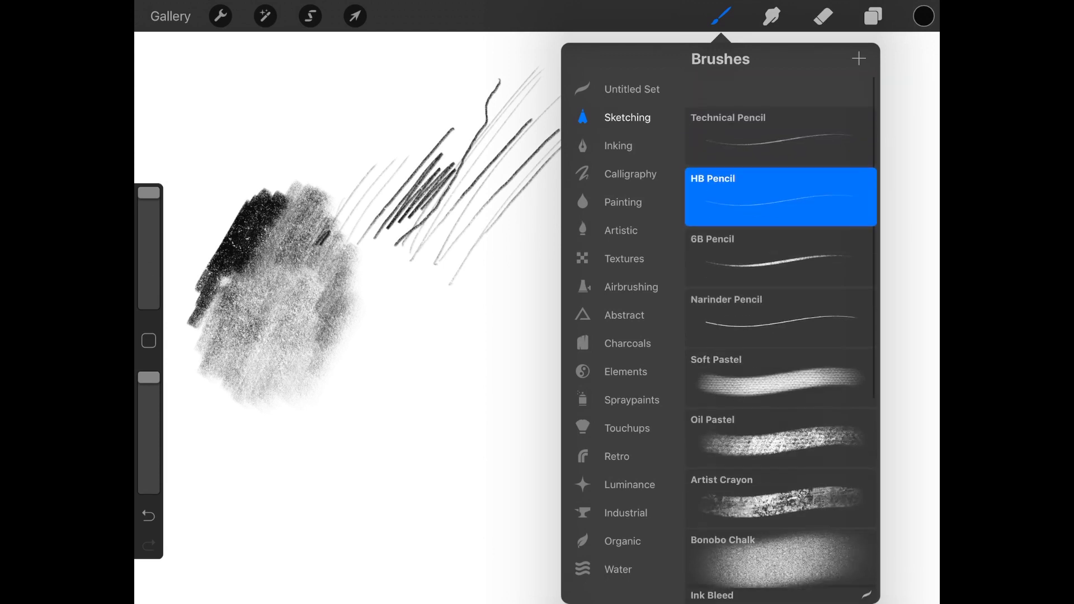
pyautogui.scroll(-3, 623, 327)
pyautogui.scroll(4, 622, 327)
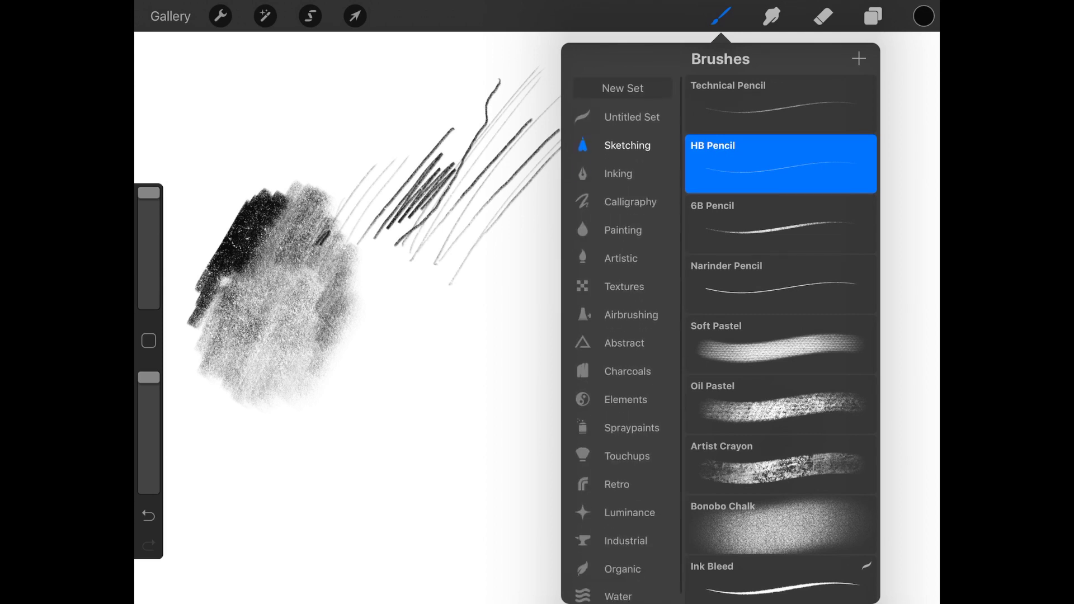
pyautogui.click(619, 174)
pyautogui.click(630, 203)
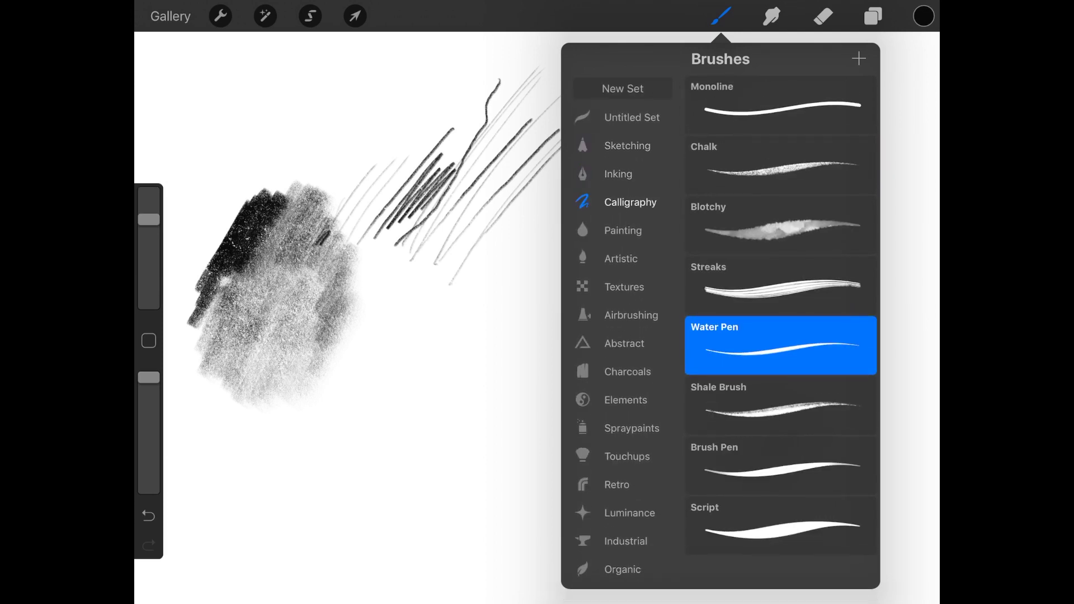
pyautogui.click(623, 230)
pyautogui.click(621, 258)
pyautogui.click(624, 287)
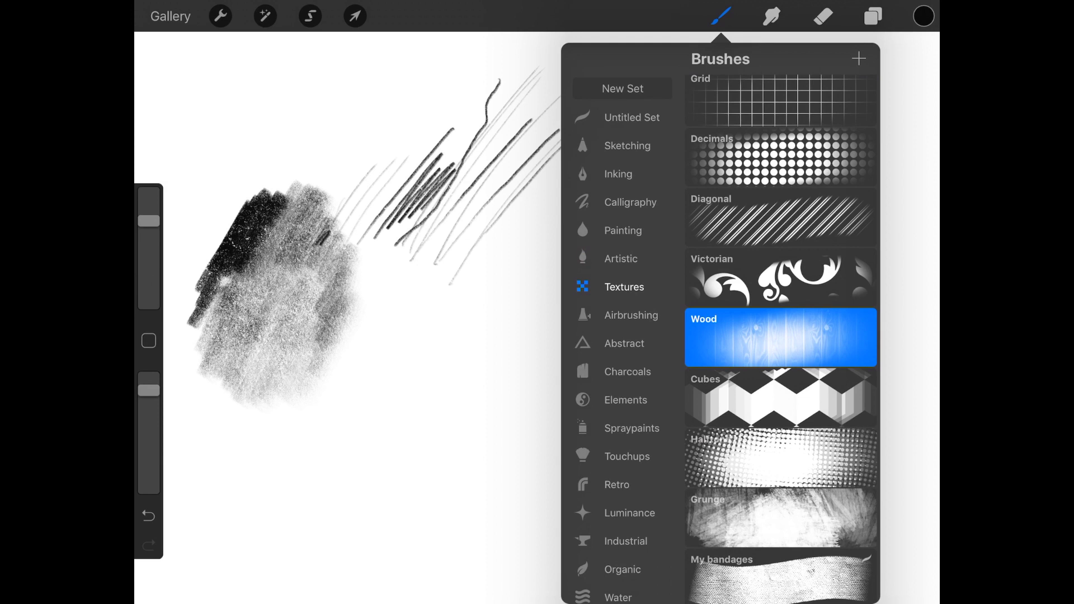
pyautogui.click(632, 315)
pyautogui.click(625, 344)
pyautogui.click(627, 371)
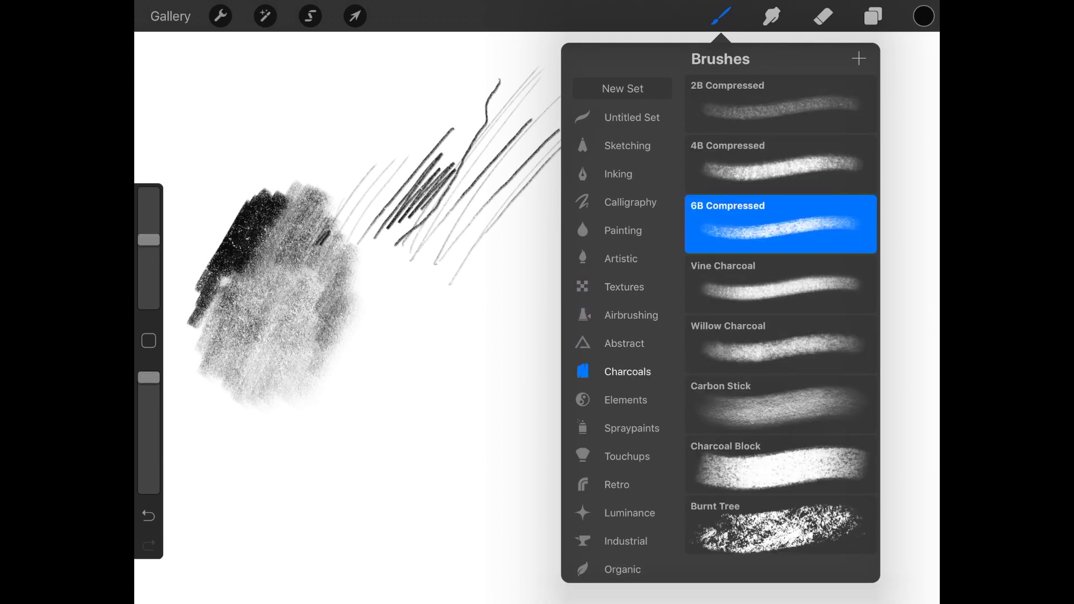
pyautogui.click(625, 399)
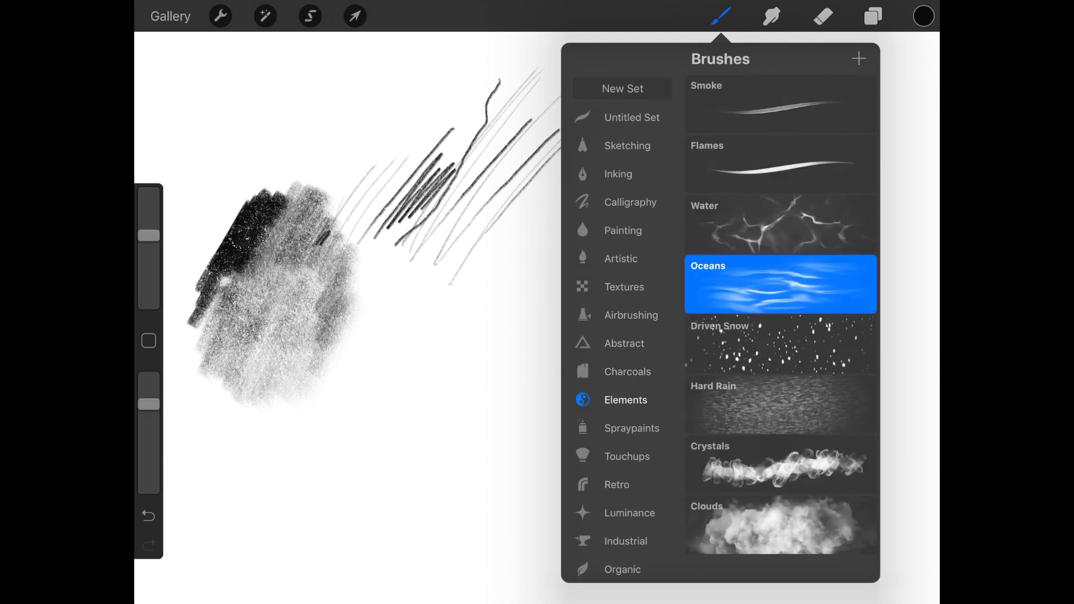
# Step: Choose Sketching > Artist Crayon and preview its brush settings
pyautogui.click(626, 145)
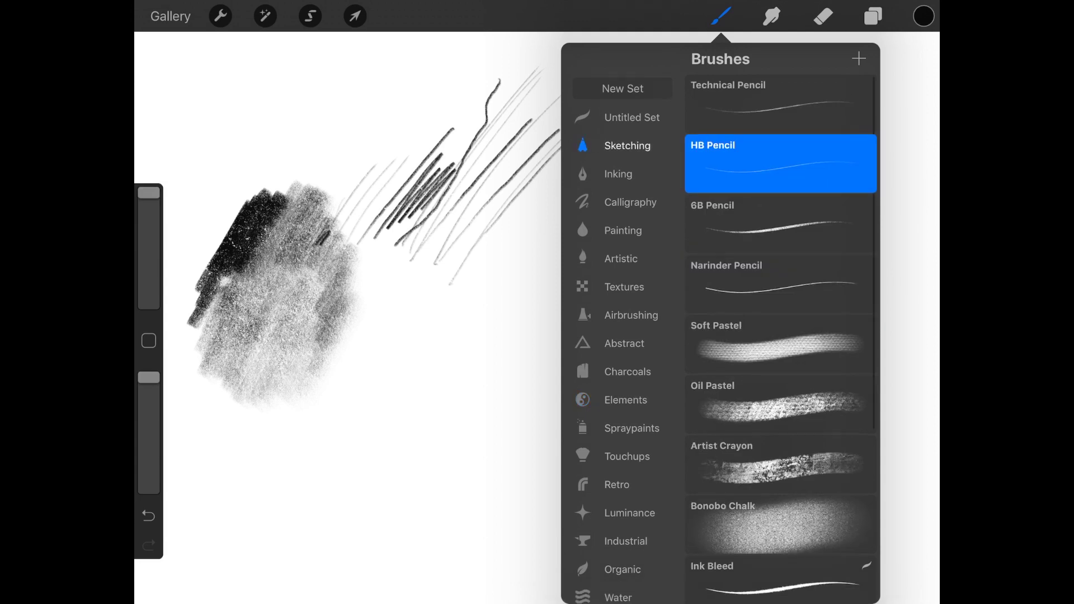
pyautogui.scroll(-5, 780, 336)
pyautogui.click(781, 210)
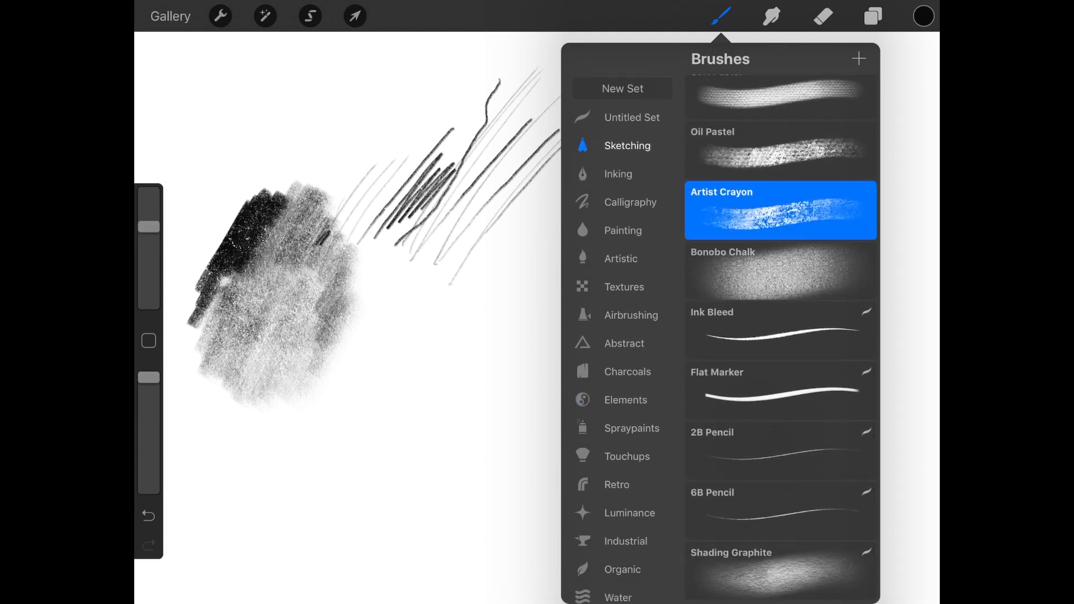
pyautogui.click(780, 210)
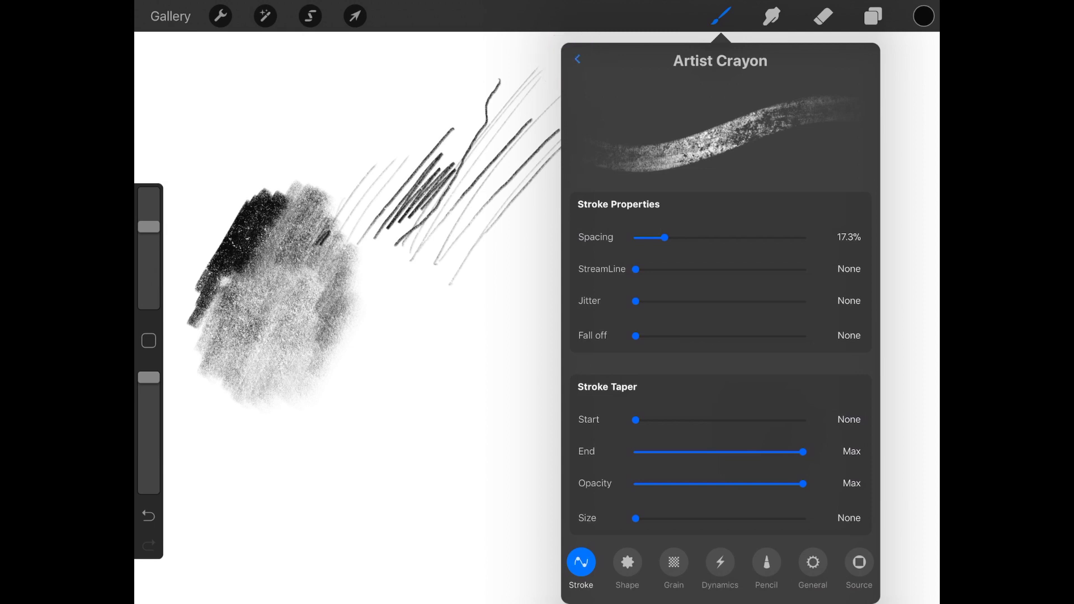
pyautogui.click(577, 58)
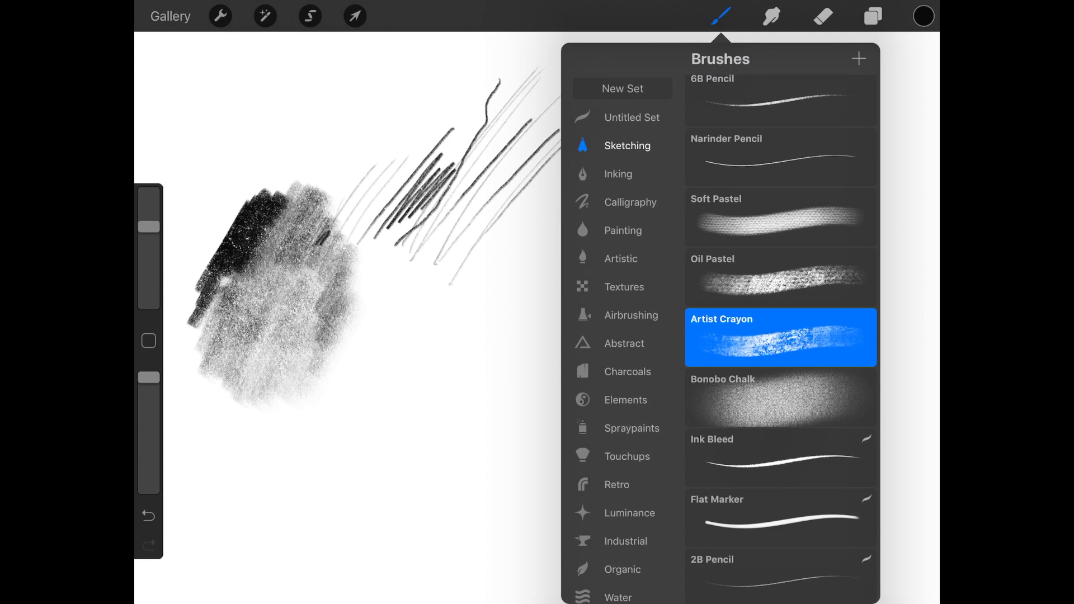
# Step: Lay down dense and light diagonal Artist Crayon strokes across the middle and upper left
pyautogui.click(721, 15)
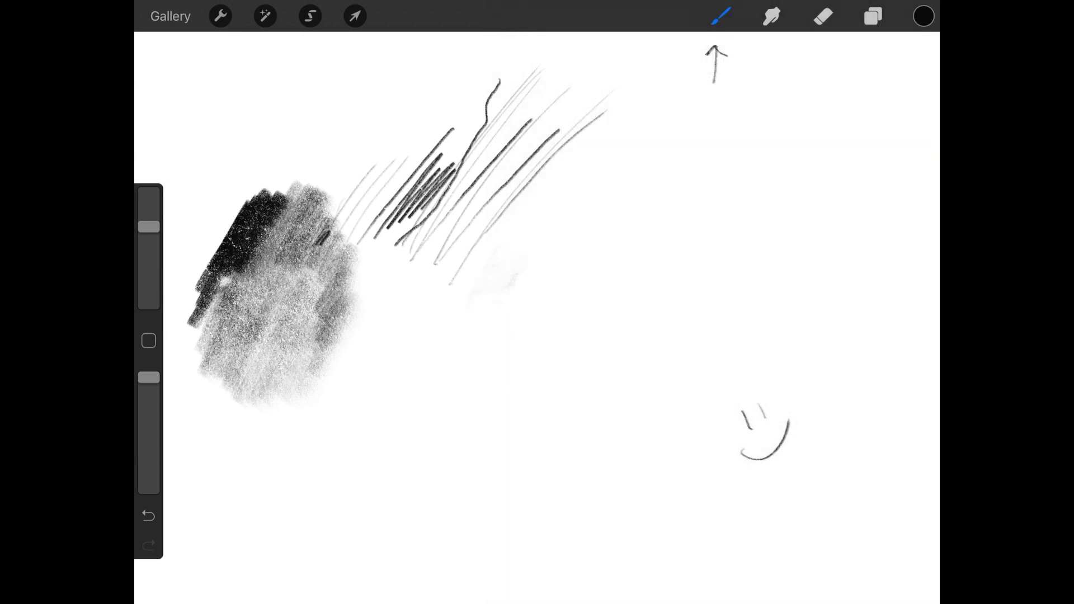
pyautogui.moveTo(495, 286)
pyautogui.mouseDown()
pyautogui.moveTo(546, 243)
pyautogui.moveTo(504, 361)
pyautogui.mouseUp()
pyautogui.moveTo(537, 310); pyautogui.dragTo(503, 369)
pyautogui.moveTo(453, 310)
pyautogui.mouseDown()
pyautogui.moveTo(420, 364)
pyautogui.moveTo(571, 134)
pyautogui.mouseUp()
pyautogui.moveTo(470, 252); pyautogui.dragTo(570, 96)
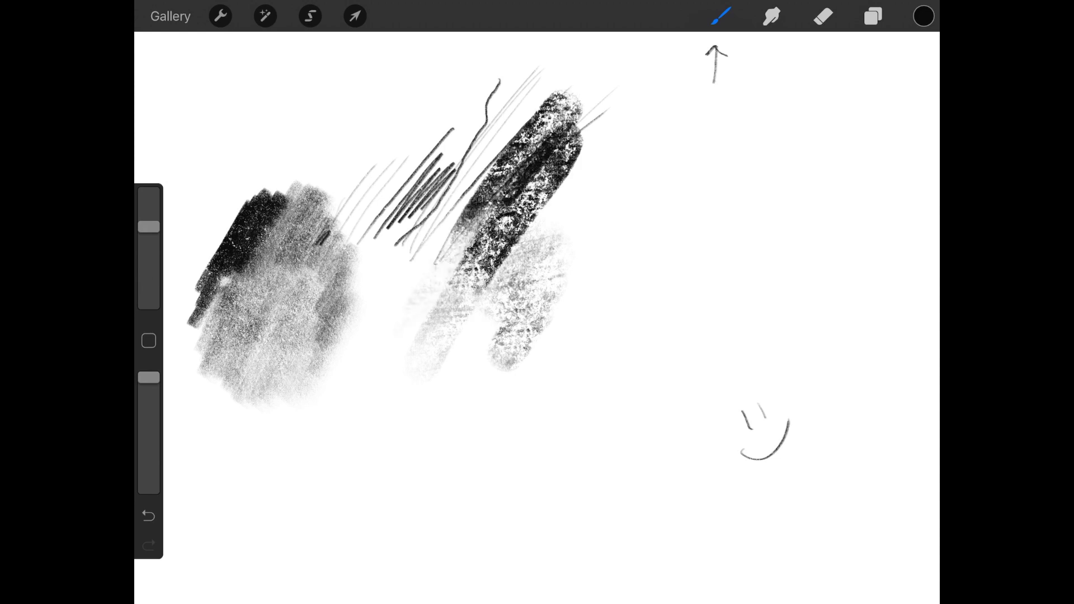
pyautogui.moveTo(377, 353); pyautogui.dragTo(504, 118)
pyautogui.moveTo(420, 235); pyautogui.dragTo(529, 55)
pyautogui.moveTo(360, 244); pyautogui.dragTo(479, 72)
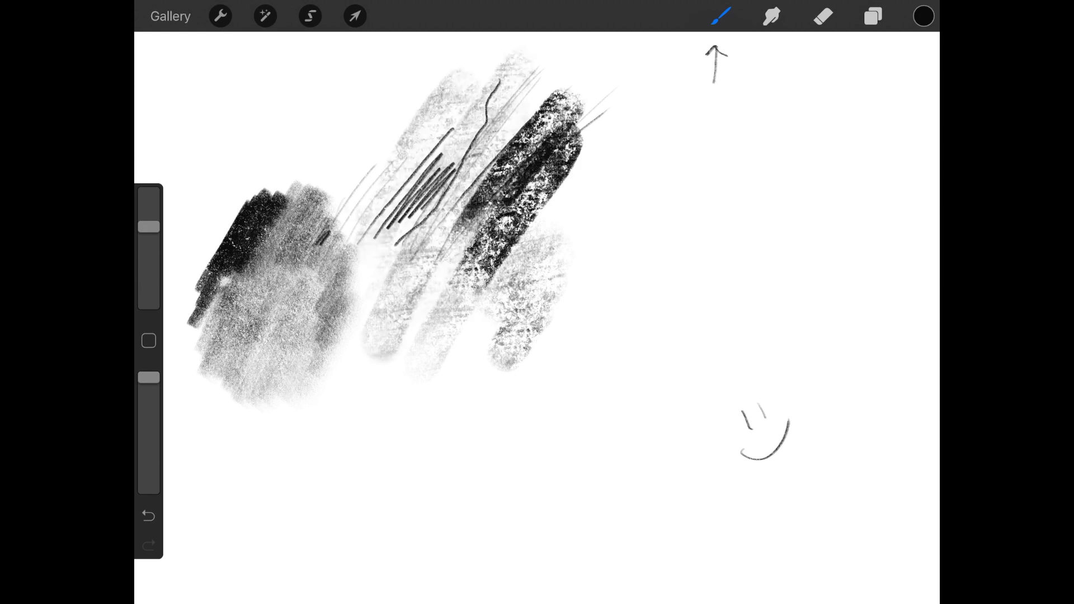
pyautogui.moveTo(369, 197); pyautogui.dragTo(466, 39)
pyautogui.moveTo(319, 176); pyautogui.dragTo(423, 42)
pyautogui.moveTo(286, 169); pyautogui.dragTo(374, 60)
# Step: Switch to the Flat Marker brush and draw thick black strokes below the crayon marks
pyautogui.click(720, 15)
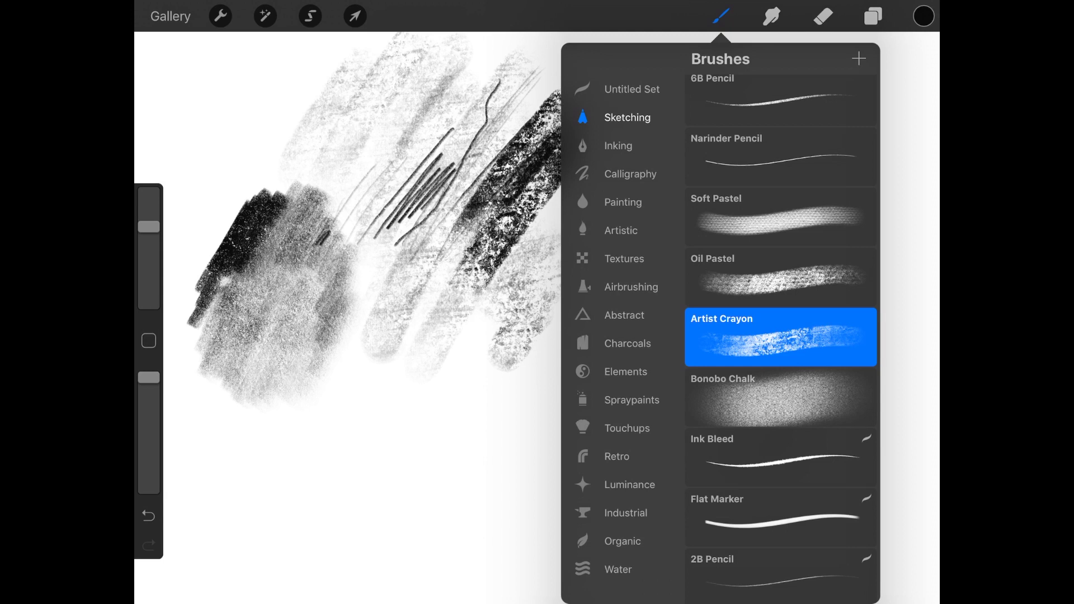
pyautogui.click(780, 516)
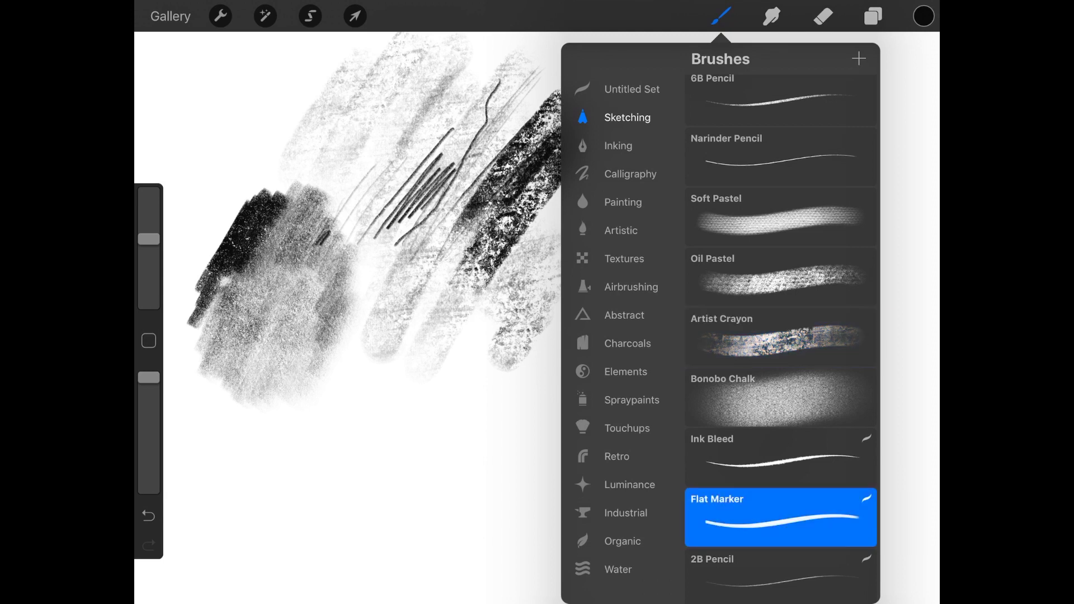
pyautogui.click(720, 15)
pyautogui.moveTo(306, 433); pyautogui.dragTo(382, 327)
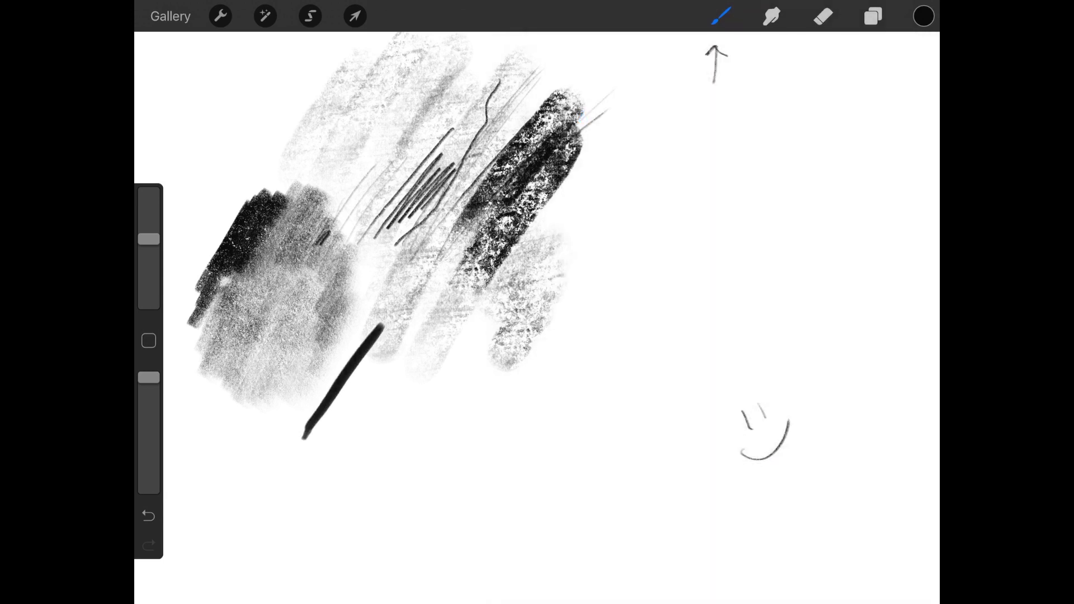
pyautogui.moveTo(339, 419)
pyautogui.mouseDown()
pyautogui.moveTo(420, 301)
pyautogui.moveTo(394, 370)
pyautogui.mouseUp()
pyautogui.moveTo(436, 310); pyautogui.dragTo(394, 376)
pyautogui.moveTo(446, 331)
pyautogui.mouseDown()
pyautogui.moveTo(416, 374)
pyautogui.moveTo(432, 388)
pyautogui.mouseUp()
# Step: Add two thin dark diagonal lines and two thick black diagonal strokes beside them
pyautogui.moveTo(414, 428); pyautogui.dragTo(531, 258)
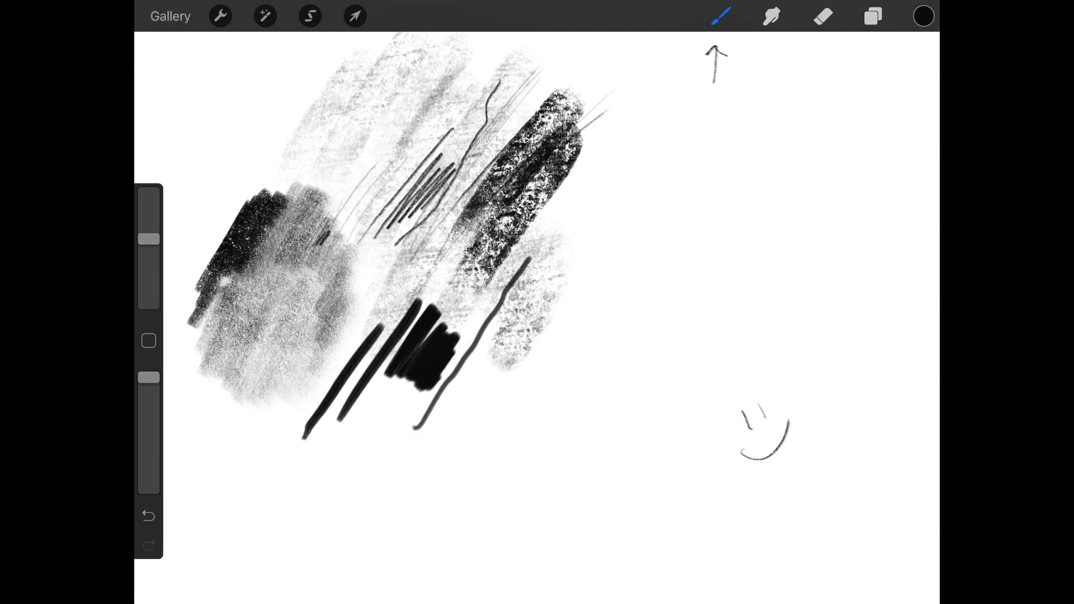
pyautogui.moveTo(445, 420); pyautogui.dragTo(537, 281)
pyautogui.moveTo(480, 403); pyautogui.dragTo(553, 285)
pyautogui.moveTo(521, 377); pyautogui.dragTo(594, 248)
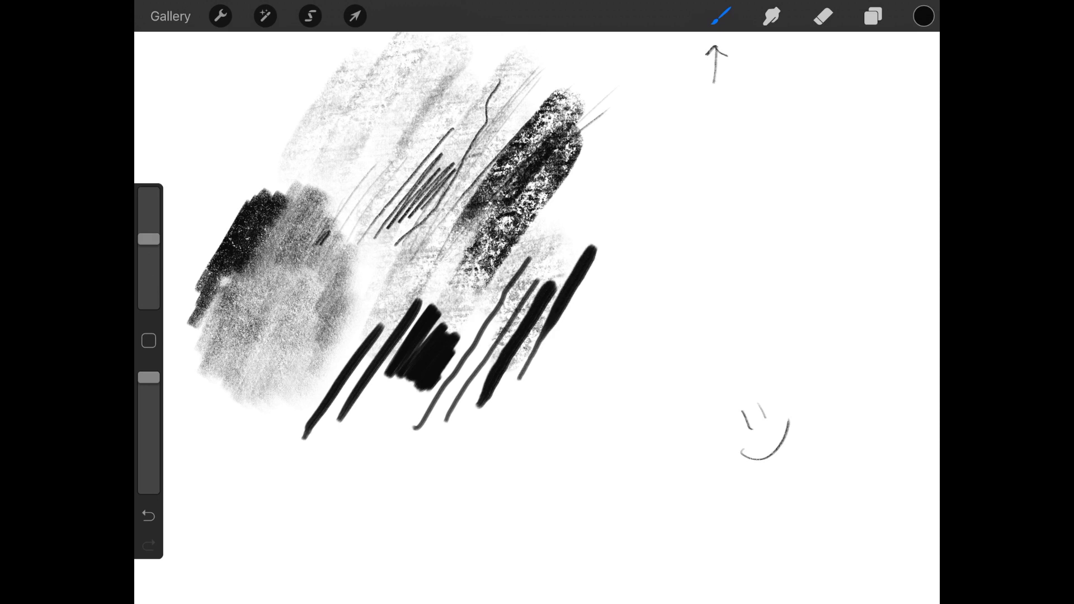
# Step: Paint two light grey diagonal strokes with the Artistic > Acrylic brush
pyautogui.click(721, 16)
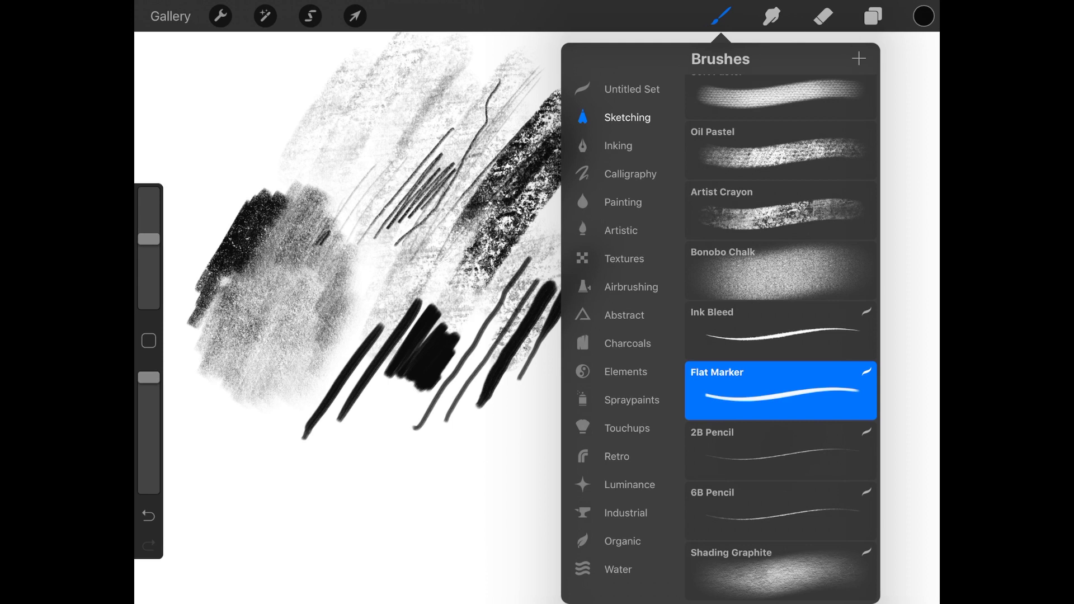
pyautogui.click(622, 230)
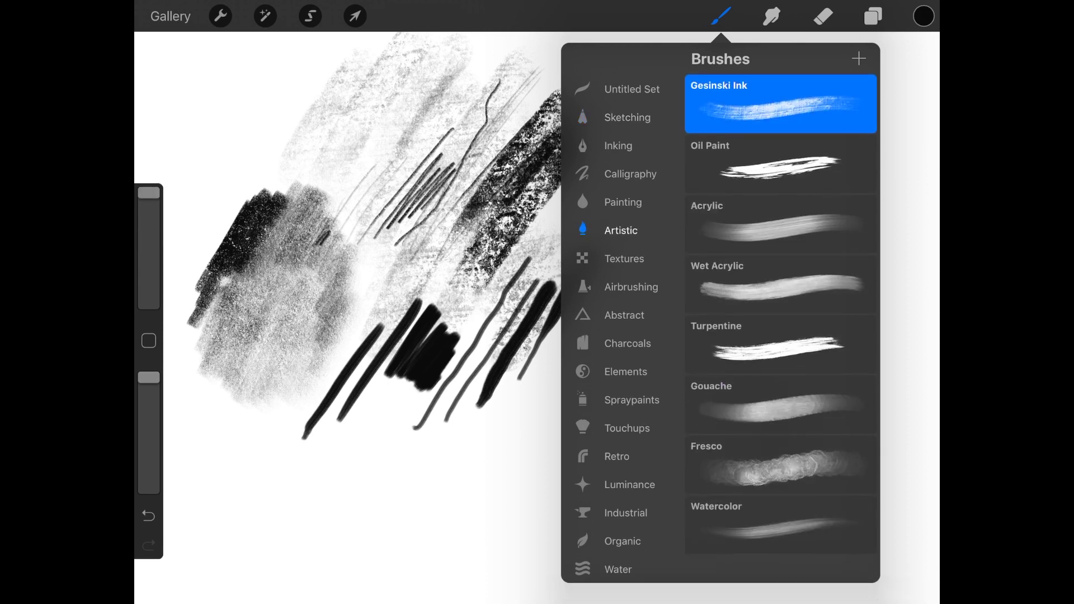
pyautogui.click(781, 223)
pyautogui.click(419, 504)
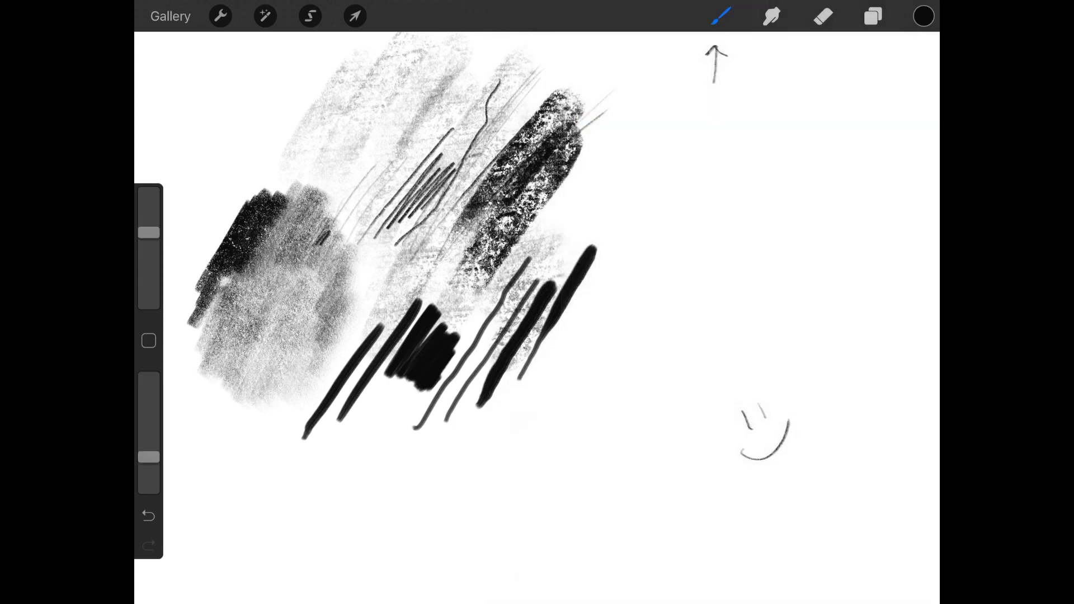
pyautogui.moveTo(537, 390); pyautogui.dragTo(654, 261)
pyautogui.moveTo(616, 357); pyautogui.dragTo(759, 202)
# Step: Smear dark Oil Paint over the charcoal texture area
pyautogui.click(721, 17)
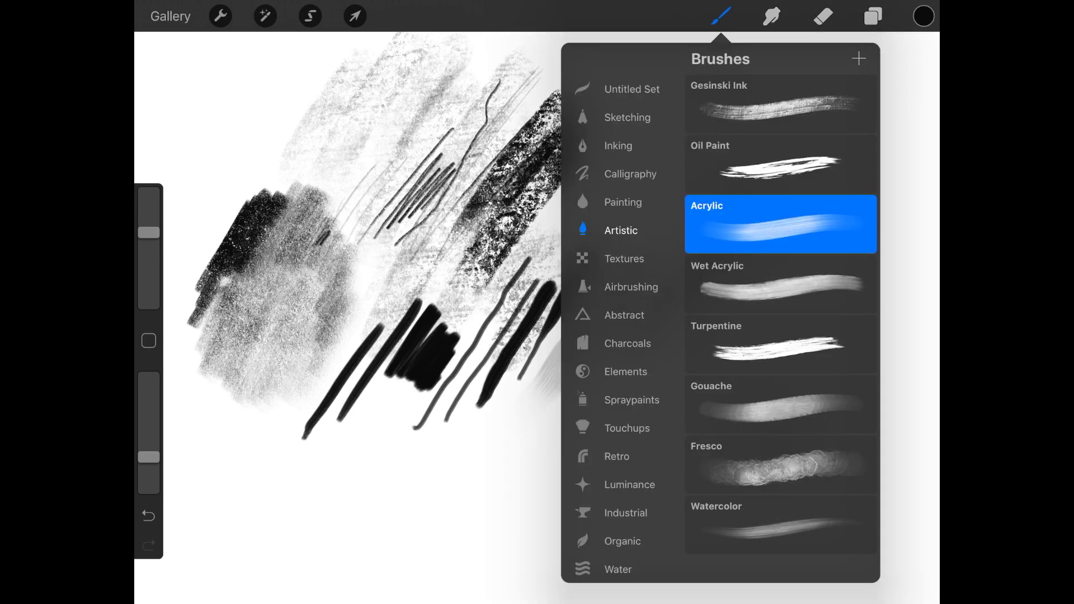
pyautogui.click(781, 164)
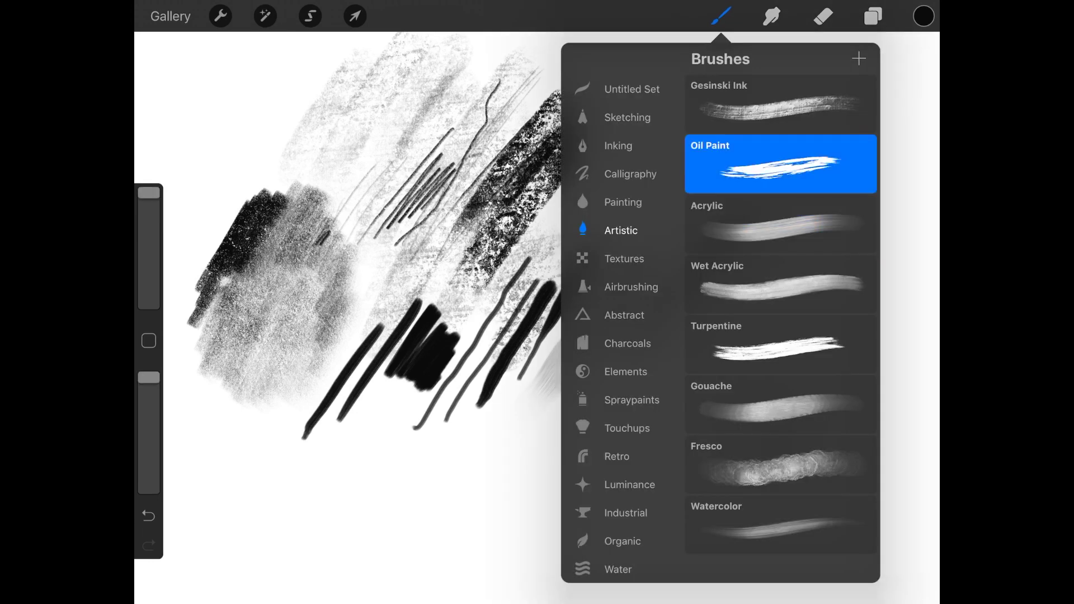
pyautogui.click(537, 210)
pyautogui.moveTo(571, 189); pyautogui.dragTo(512, 252)
pyautogui.moveTo(579, 155)
pyautogui.mouseDown()
pyautogui.moveTo(500, 260)
pyautogui.moveTo(486, 235)
pyautogui.mouseUp()
pyautogui.moveTo(562, 126)
pyautogui.mouseDown()
pyautogui.moveTo(470, 226)
pyautogui.moveTo(453, 205)
pyautogui.mouseUp()
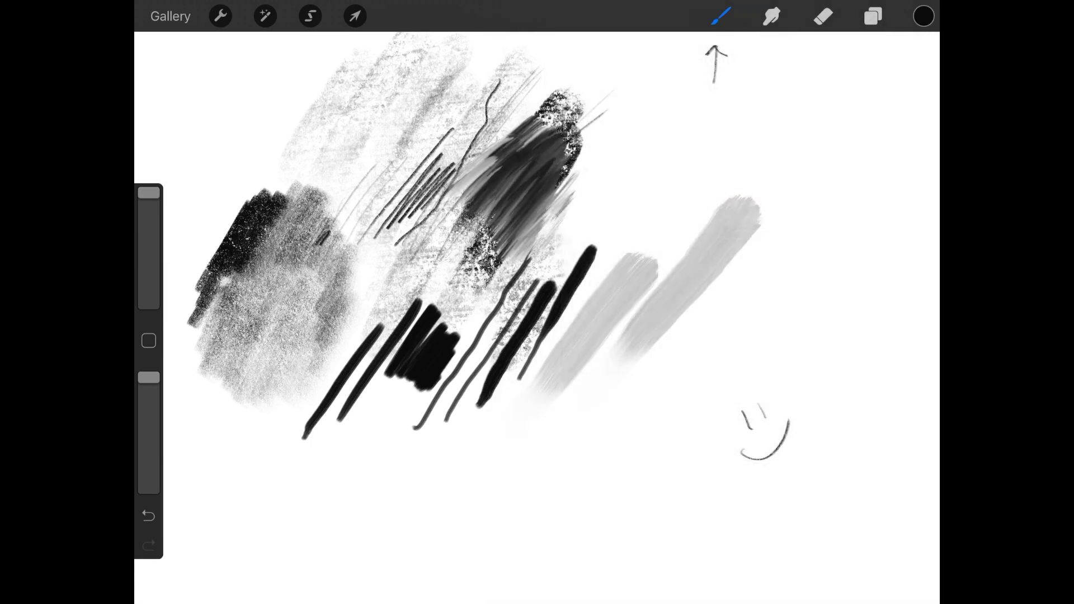
# Step: Scrub grey Watercolor washes over the black strokes and paint a long streak toward the upper right
pyautogui.click(721, 17)
pyautogui.click(781, 524)
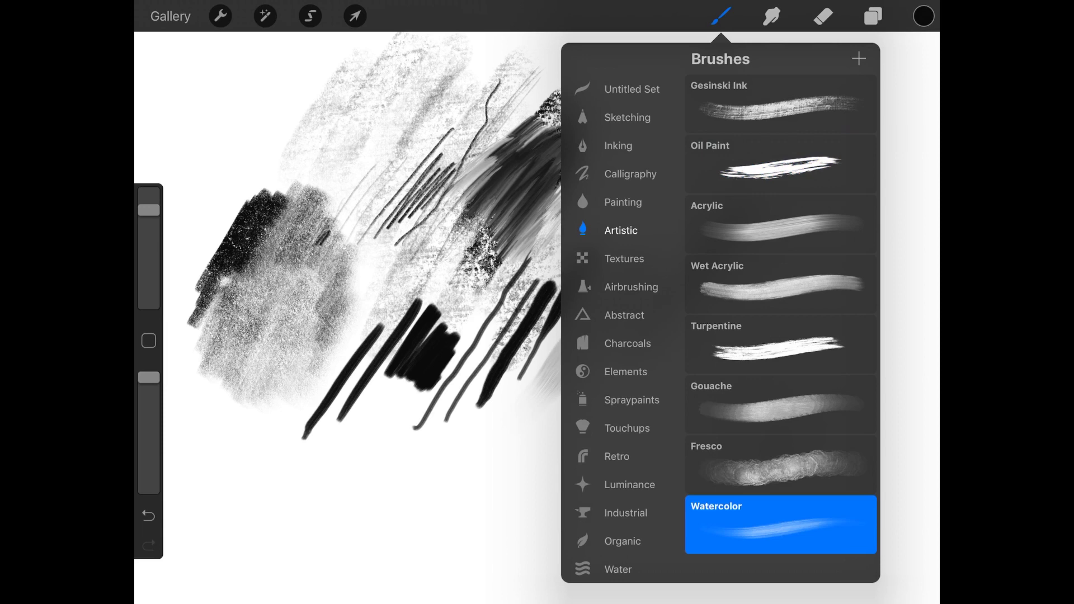
pyautogui.click(503, 378)
pyautogui.moveTo(496, 344)
pyautogui.mouseDown()
pyautogui.moveTo(420, 398)
pyautogui.moveTo(511, 337)
pyautogui.moveTo(361, 294)
pyautogui.moveTo(336, 411)
pyautogui.mouseUp()
pyautogui.moveTo(302, 361)
pyautogui.mouseDown()
pyautogui.moveTo(521, 278)
pyautogui.moveTo(546, 218)
pyautogui.moveTo(621, 319)
pyautogui.moveTo(494, 412)
pyautogui.moveTo(352, 470)
pyautogui.moveTo(352, 277)
pyautogui.mouseUp()
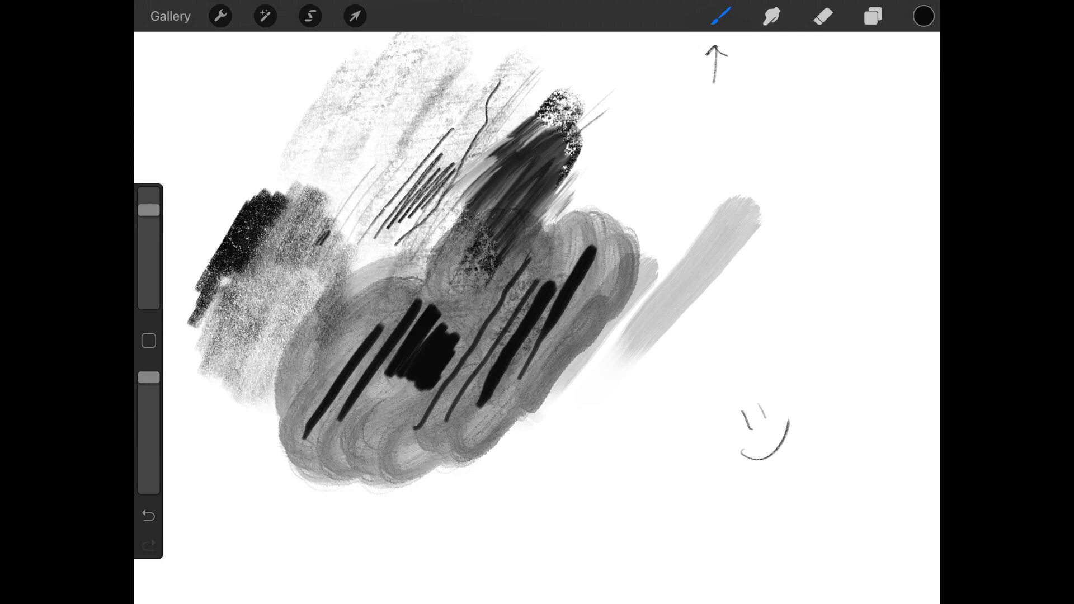
pyautogui.moveTo(402, 411)
pyautogui.mouseDown()
pyautogui.moveTo(311, 504)
pyautogui.moveTo(327, 524)
pyautogui.mouseUp()
pyautogui.moveTo(381, 545); pyautogui.dragTo(939, 124)
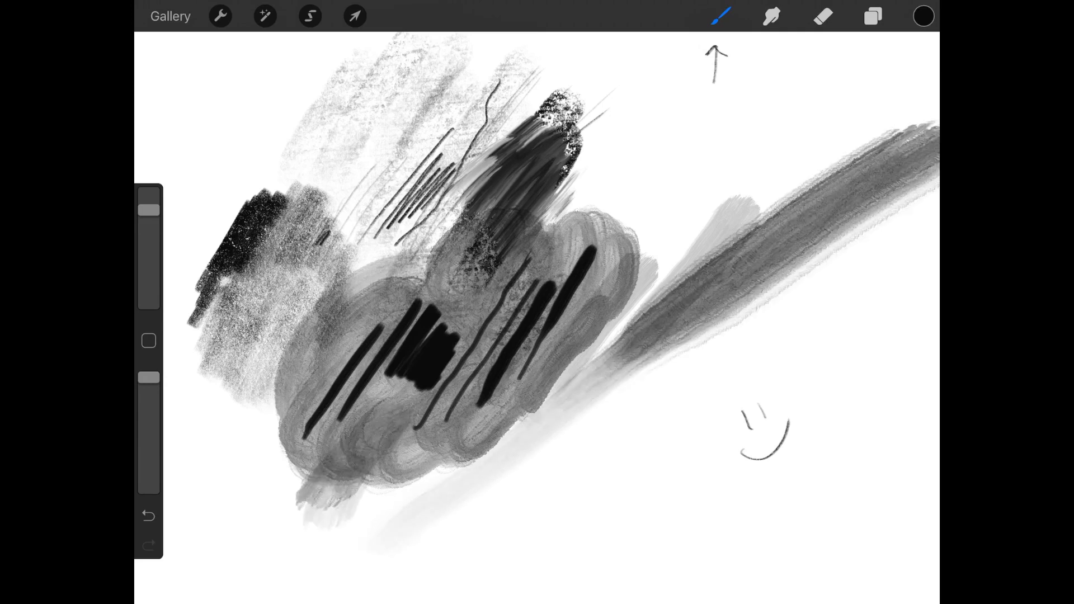
# Step: Choose Textures > Wood and paint a wide wood-grain stroke at the canvas bottom
pyautogui.click(721, 16)
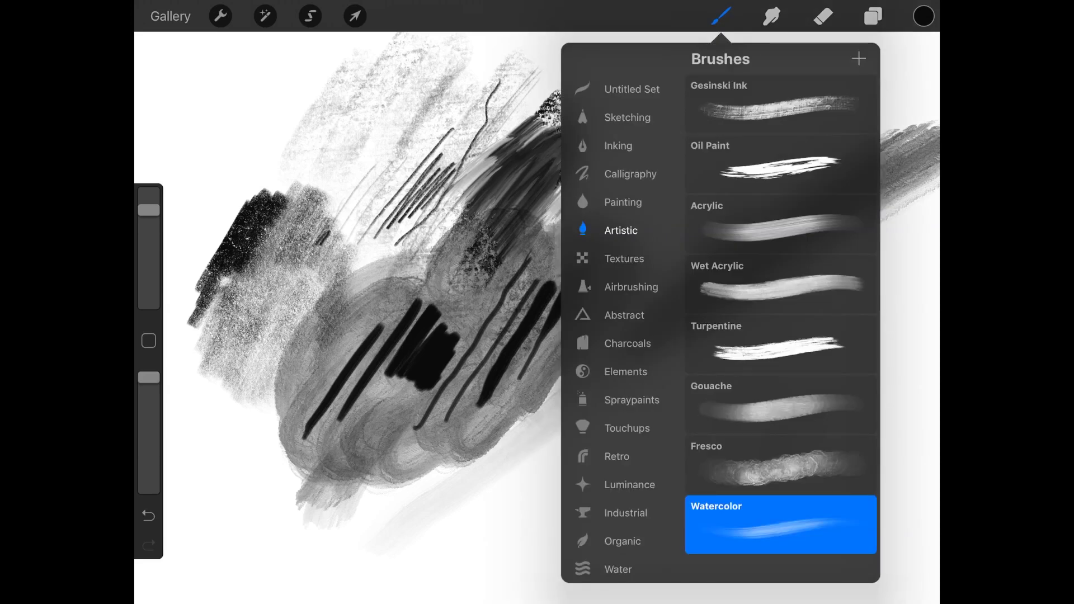
pyautogui.click(624, 259)
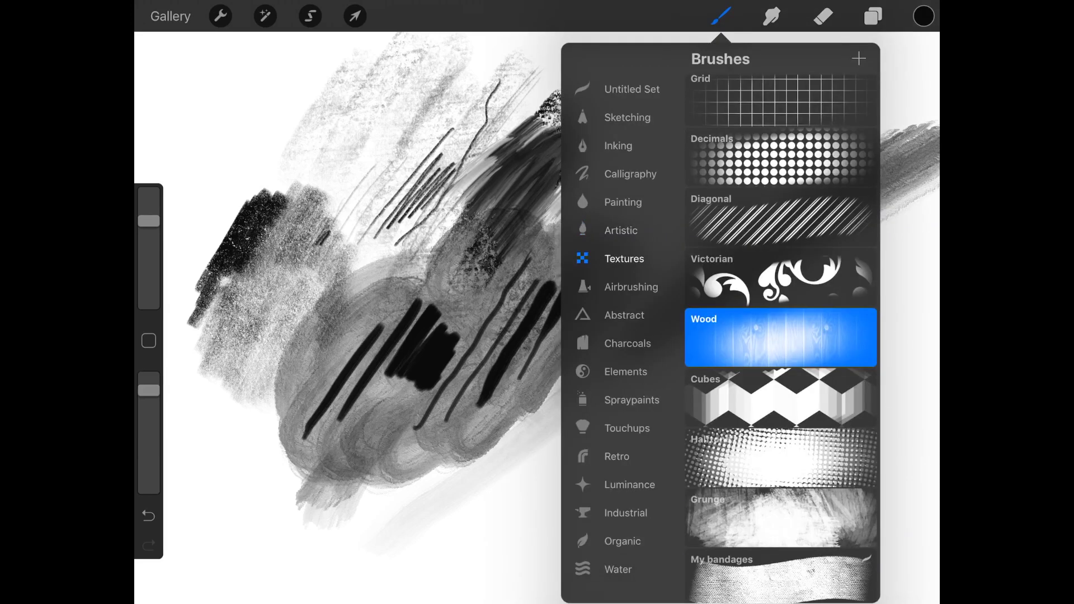
pyautogui.click(781, 338)
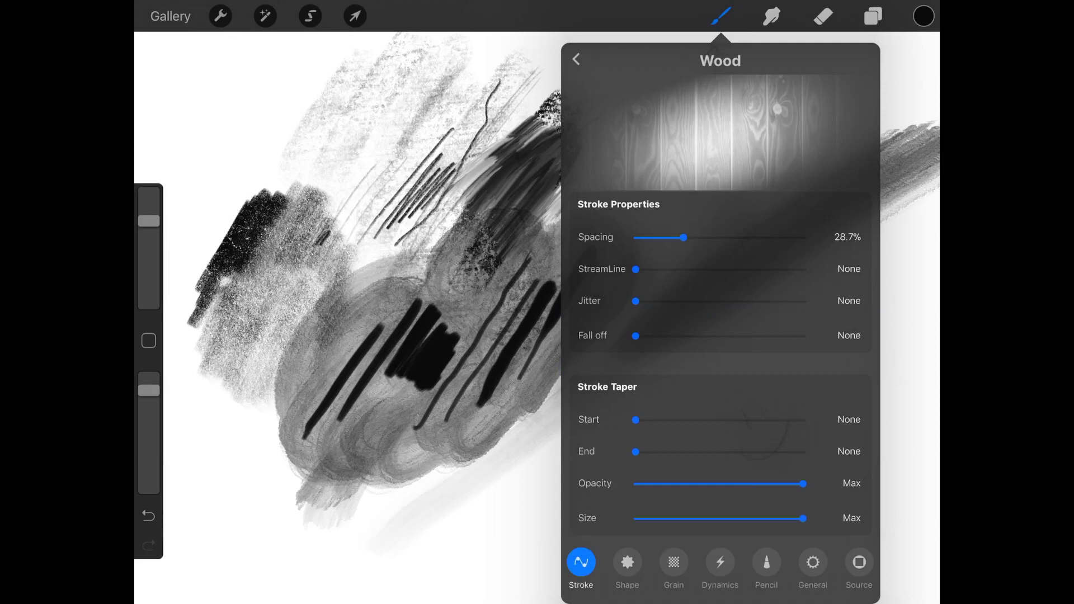
pyautogui.click(838, 504)
pyautogui.moveTo(554, 600); pyautogui.dragTo(554, 420)
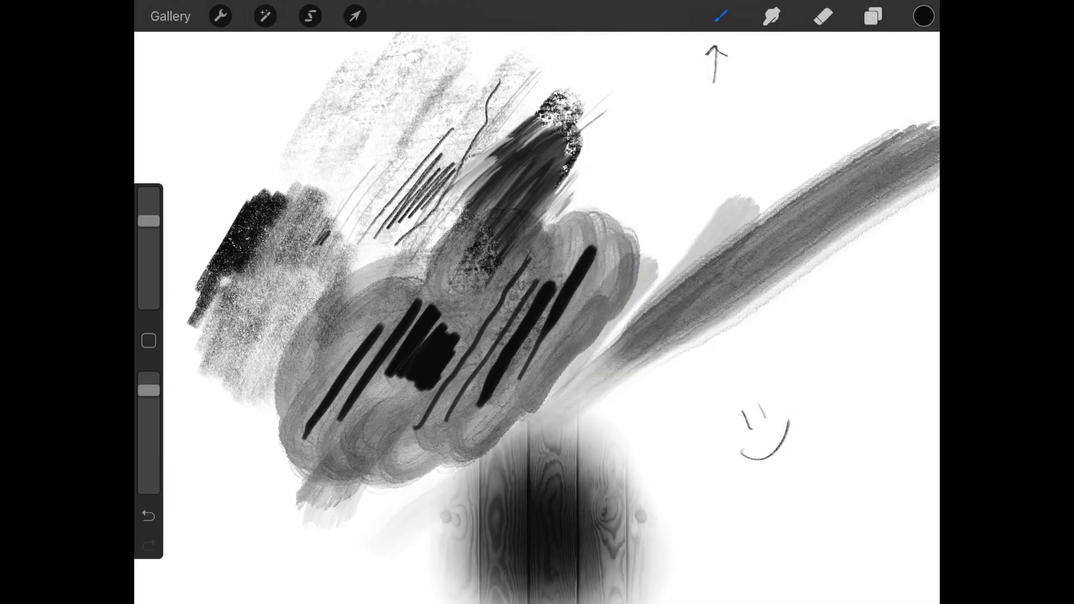
# Step: Try brushes from the Abstract, Charcoals and Artistic sets and settle on one for the next strokes
pyautogui.click(721, 17)
pyautogui.click(576, 59)
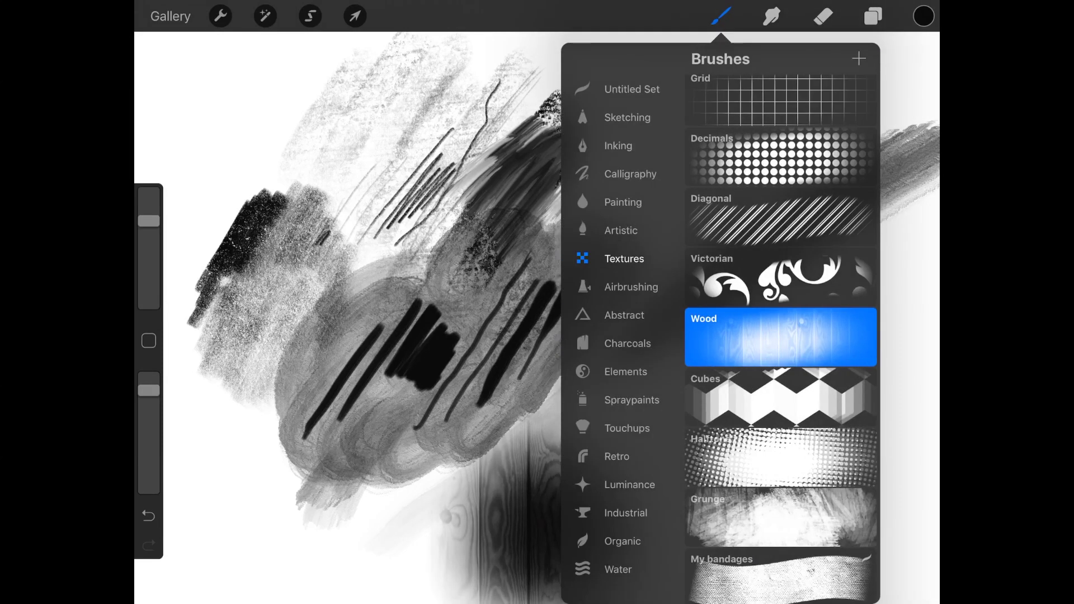
pyautogui.click(624, 315)
pyautogui.click(780, 465)
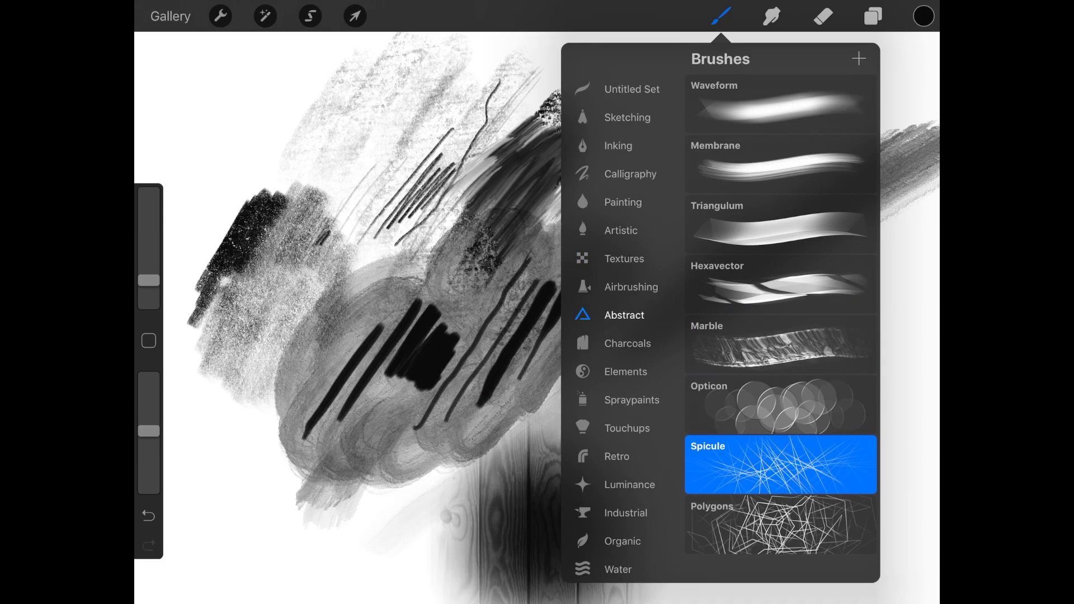
pyautogui.click(628, 343)
pyautogui.click(780, 224)
pyautogui.click(621, 229)
pyautogui.click(780, 522)
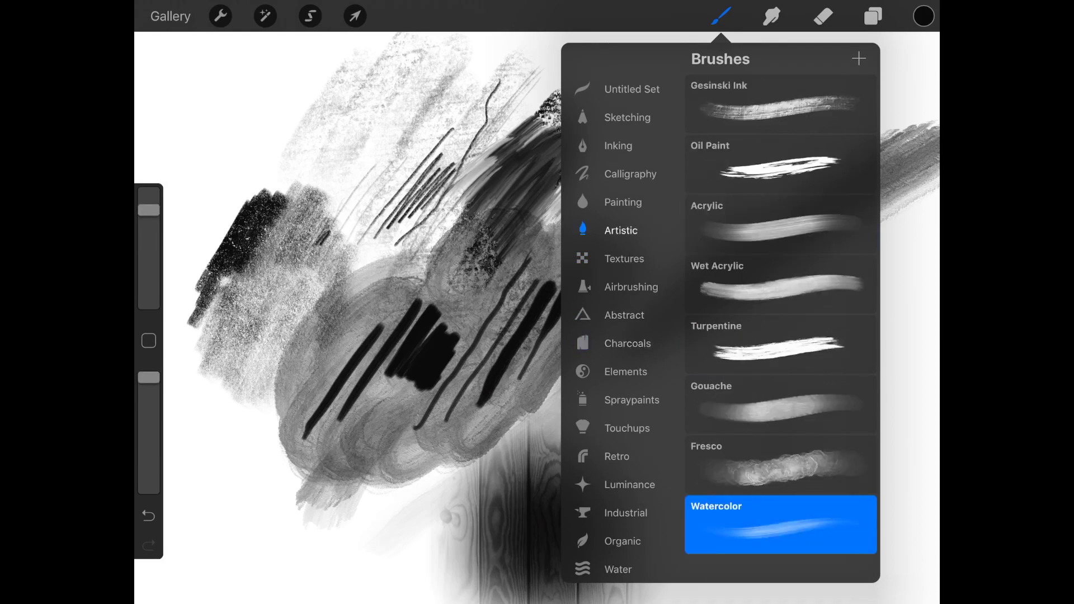
pyautogui.click(780, 99)
# Step: Scribble large black charcoal marks across the top of the canvas
pyautogui.moveTo(741, 453); pyautogui.dragTo(789, 423)
pyautogui.moveTo(714, 82); pyautogui.dragTo(716, 46)
pyautogui.moveTo(554, 59); pyautogui.dragTo(663, 181)
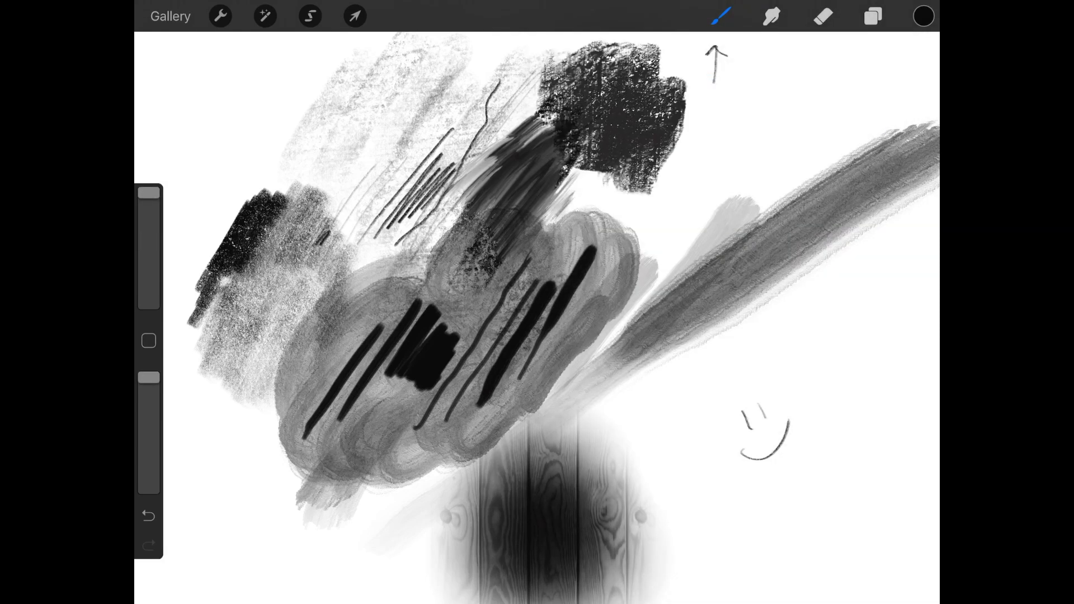
pyautogui.moveTo(788, 84)
pyautogui.mouseDown()
pyautogui.moveTo(672, 185)
pyautogui.moveTo(587, 213)
pyautogui.mouseUp()
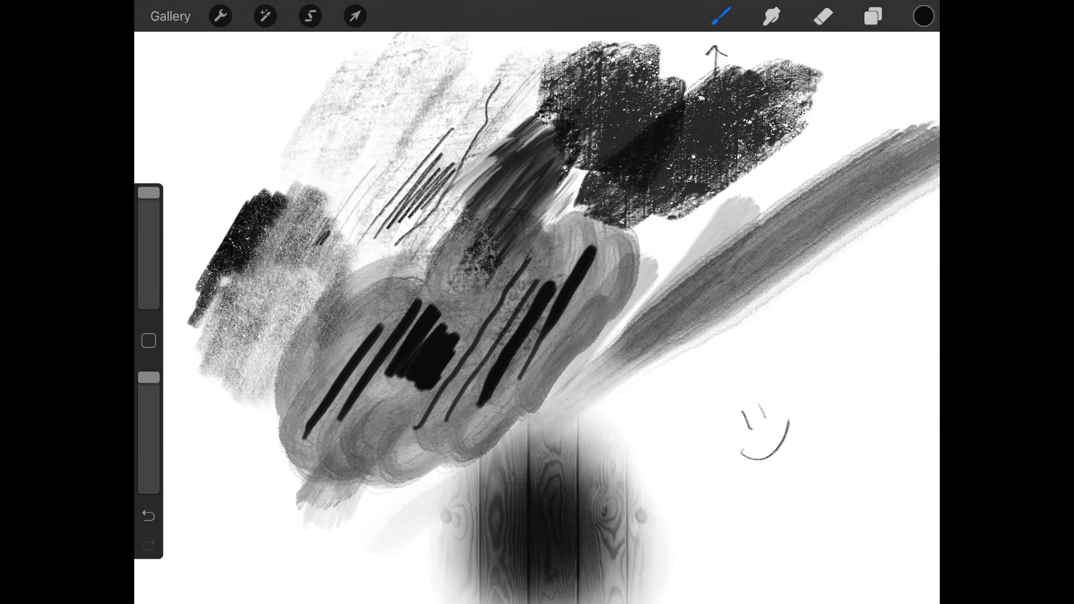
pyautogui.moveTo(588, 75); pyautogui.dragTo(360, 201)
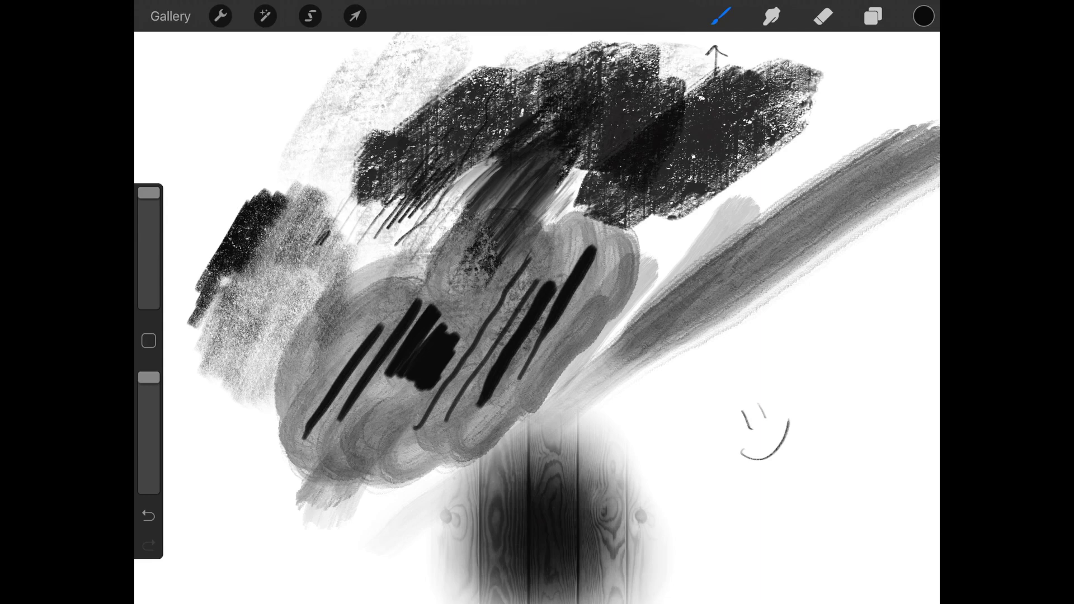
# Step: Reduce the brush size and add grey strokes in the upper-left corner and down the left edge
pyautogui.moveTo(148, 192)
pyautogui.mouseDown()
pyautogui.moveTo(149, 288)
pyautogui.moveTo(148, 210)
pyautogui.moveTo(149, 233)
pyautogui.mouseUp()
pyautogui.moveTo(231, 126)
pyautogui.mouseDown()
pyautogui.moveTo(206, 208)
pyautogui.moveTo(181, 219)
pyautogui.moveTo(268, 59)
pyautogui.mouseUp()
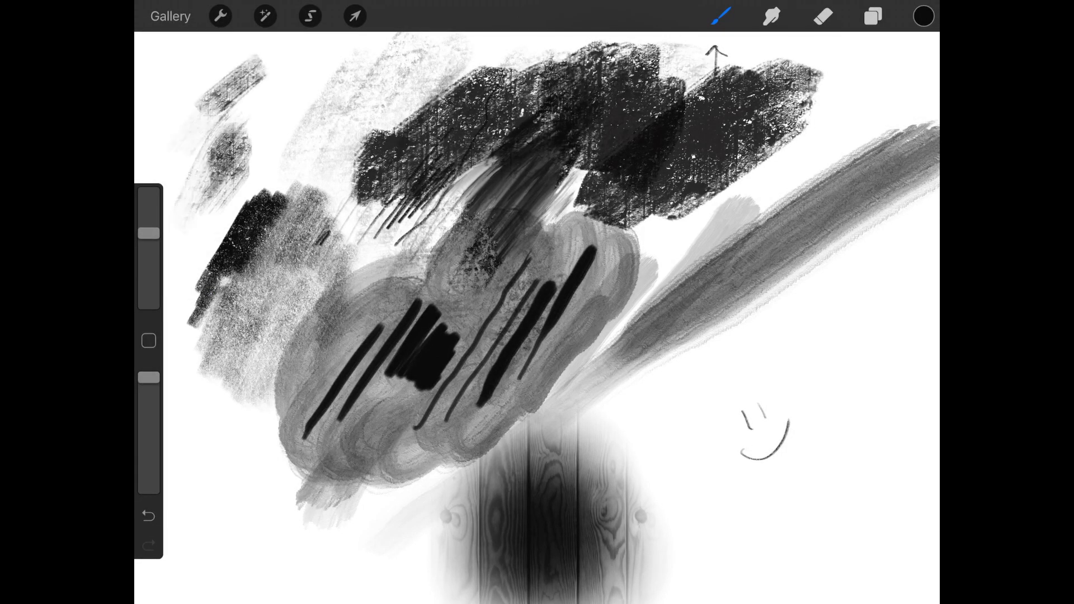
pyautogui.moveTo(210, 105); pyautogui.dragTo(289, 52)
pyautogui.moveTo(256, 134)
pyautogui.mouseDown()
pyautogui.moveTo(328, 68)
pyautogui.moveTo(210, 248)
pyautogui.moveTo(197, 398)
pyautogui.moveTo(214, 511)
pyautogui.mouseUp()
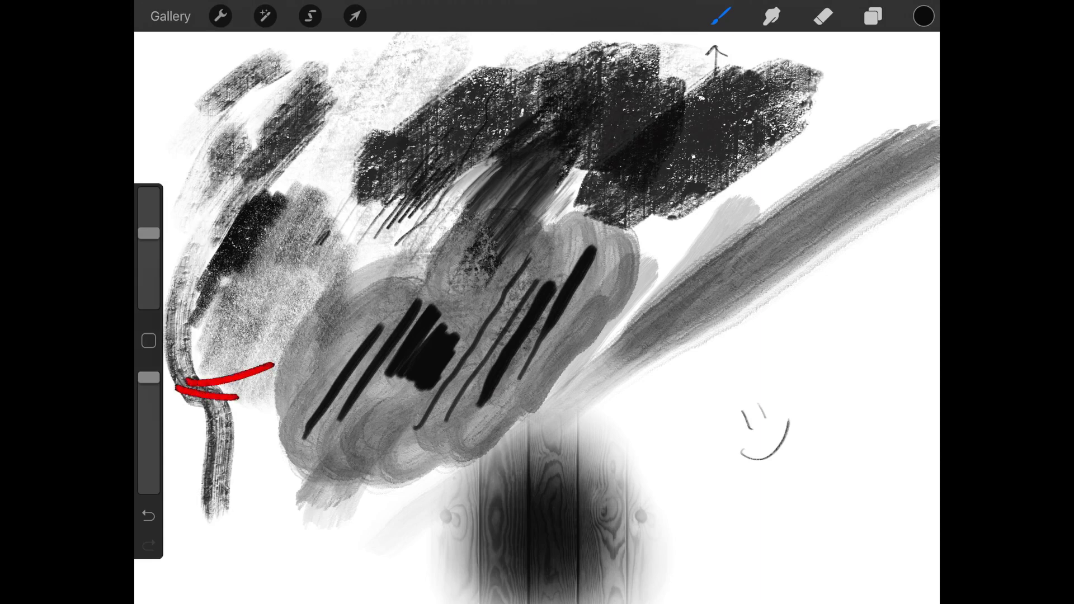
# Step: Paint a dark textured stroke down the left edge and fill the bottom-left with texture
pyautogui.moveTo(201, 470); pyautogui.dragTo(239, 511)
pyautogui.moveTo(253, 462); pyautogui.dragTo(205, 537)
pyautogui.moveTo(222, 495); pyautogui.dragTo(277, 546)
pyautogui.moveTo(314, 441)
pyautogui.mouseDown()
pyautogui.moveTo(268, 495)
pyautogui.moveTo(260, 483)
pyautogui.mouseUp()
pyautogui.moveTo(302, 416); pyautogui.dragTo(256, 454)
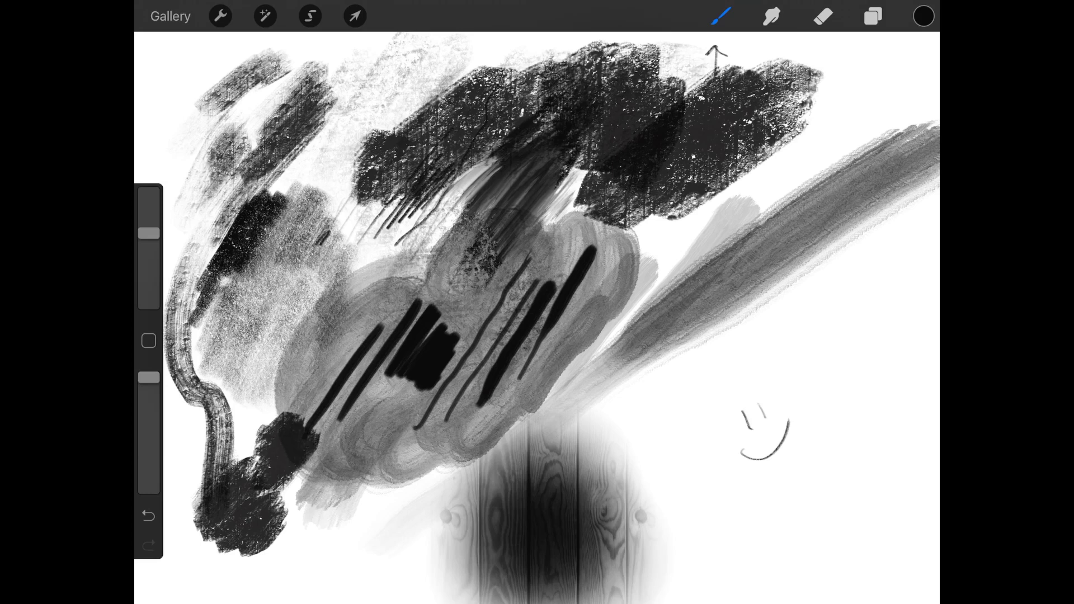
# Step: Lower the opacity step by step while painting a curved stroke and translucent grey strokes lower-left
pyautogui.click(149, 378)
pyautogui.moveTo(148, 378)
pyautogui.mouseDown()
pyautogui.moveTo(148, 462)
pyautogui.moveTo(148, 403)
pyautogui.moveTo(148, 418)
pyautogui.mouseUp()
pyautogui.moveTo(181, 369); pyautogui.dragTo(214, 503)
pyautogui.moveTo(185, 470); pyautogui.dragTo(252, 386)
pyautogui.moveTo(148, 420); pyautogui.dragTo(148, 456)
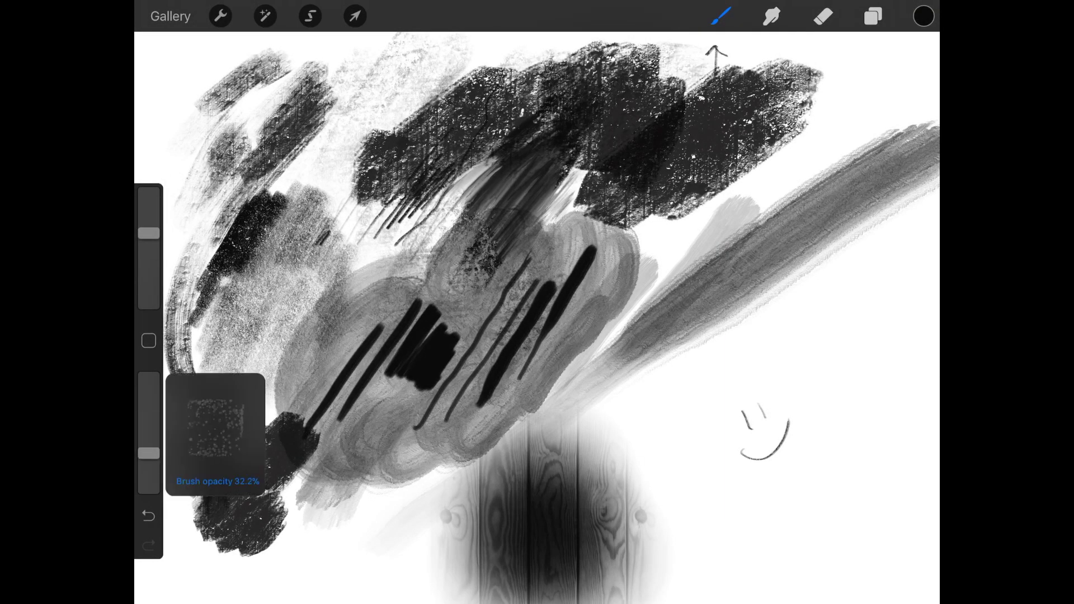
pyautogui.moveTo(308, 524)
pyautogui.mouseDown()
pyautogui.moveTo(260, 579)
pyautogui.moveTo(243, 575)
pyautogui.mouseUp()
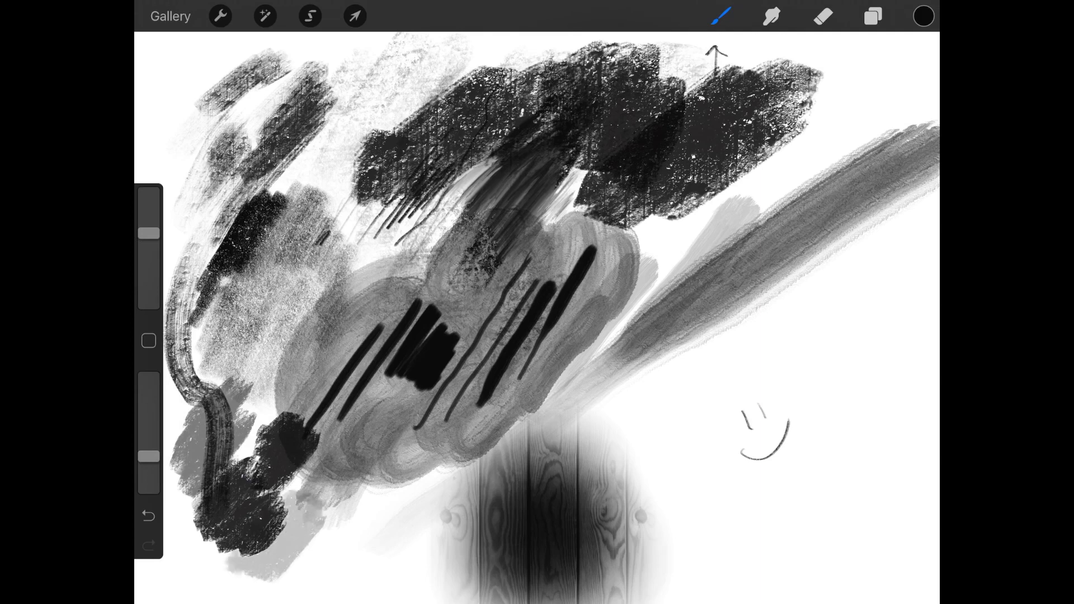
pyautogui.moveTo(377, 470)
pyautogui.mouseDown()
pyautogui.moveTo(302, 541)
pyautogui.moveTo(260, 495)
pyautogui.moveTo(219, 403)
pyautogui.mouseUp()
pyautogui.moveTo(269, 374); pyautogui.dragTo(214, 423)
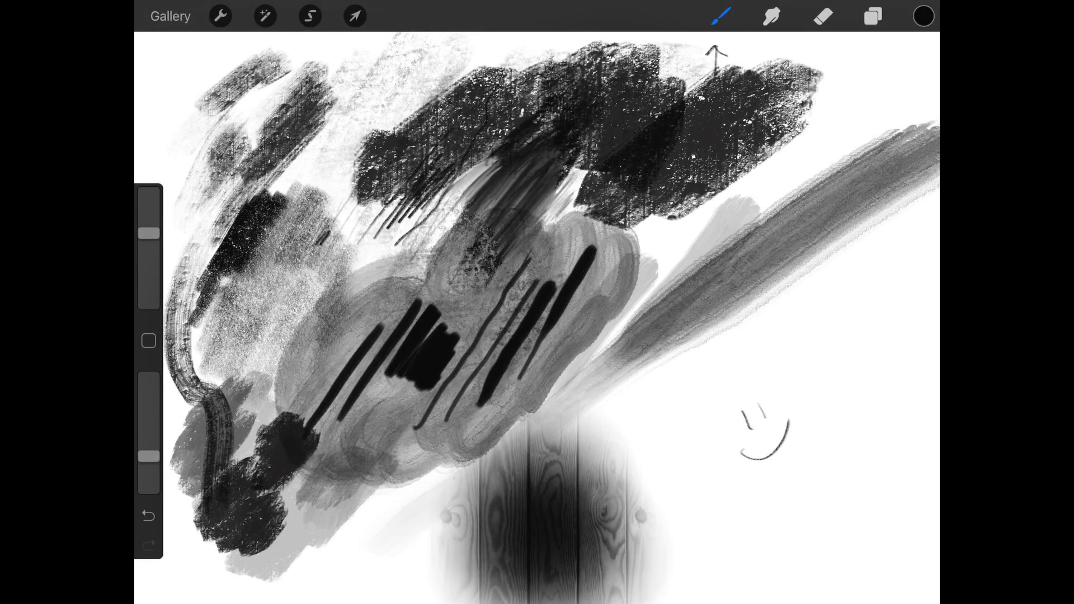
pyautogui.moveTo(149, 456); pyautogui.dragTo(148, 474)
pyautogui.moveTo(193, 504)
pyautogui.mouseDown()
pyautogui.moveTo(172, 562)
pyautogui.moveTo(236, 588)
pyautogui.moveTo(311, 546)
pyautogui.mouseUp()
# Step: Select the Brush Pen from the Inking brushes, after trying Flat Marker
pyautogui.click(722, 15)
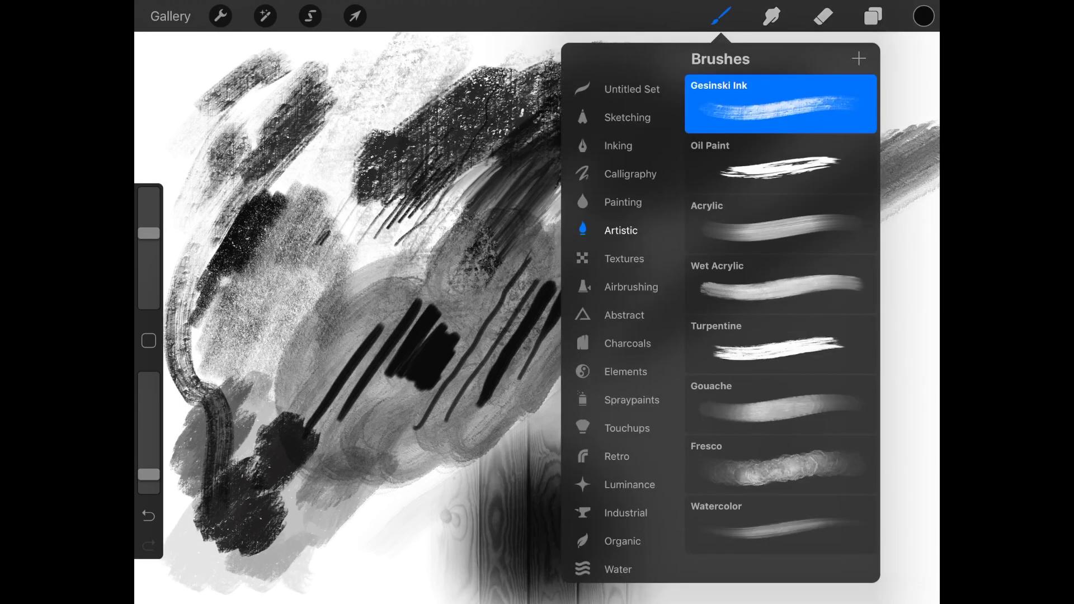
pyautogui.click(619, 145)
pyautogui.click(780, 335)
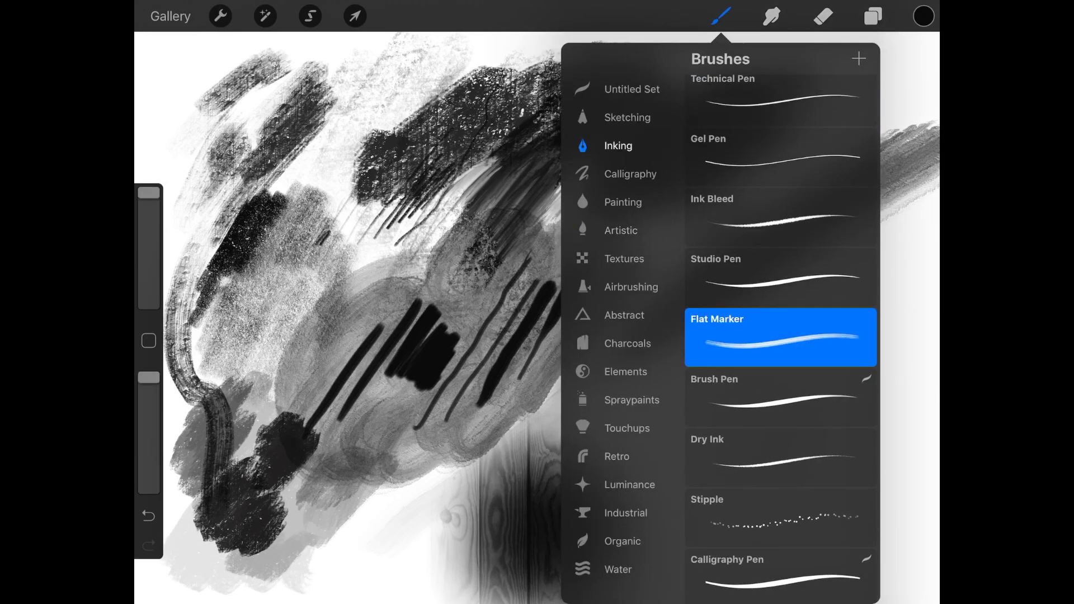
pyautogui.click(780, 396)
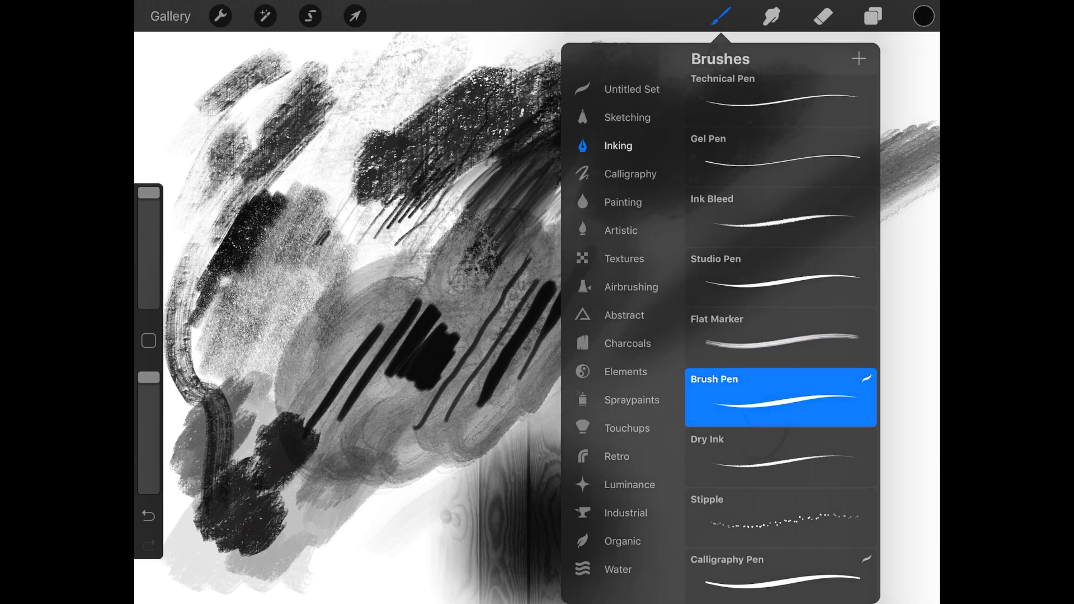
pyautogui.click(360, 537)
# Step: Paint bold black Brush Pen strokes at lower left and across the right side
pyautogui.moveTo(361, 558); pyautogui.dragTo(458, 478)
pyautogui.moveTo(311, 558); pyautogui.dragTo(453, 491)
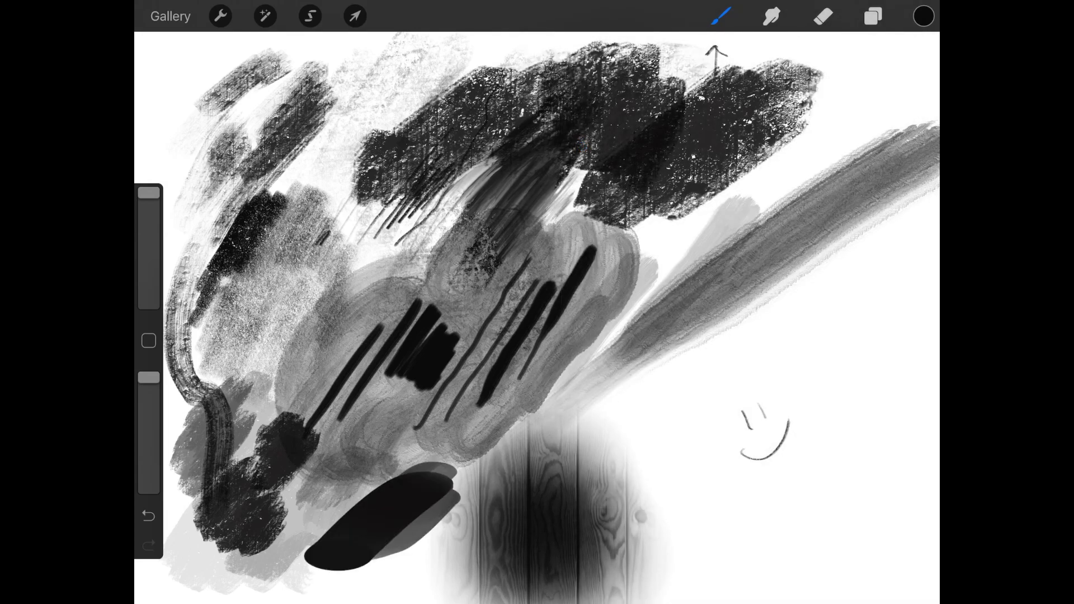
pyautogui.moveTo(650, 424); pyautogui.dragTo(896, 270)
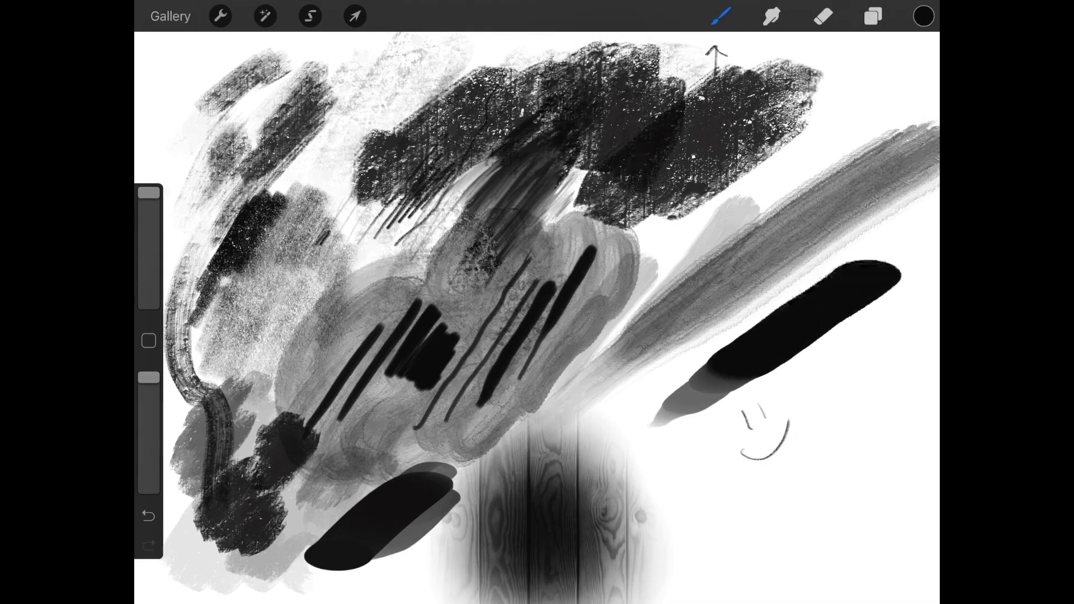
# Step: Add short grey strokes and a small dot below the long black stroke
pyautogui.moveTo(690, 452); pyautogui.dragTo(869, 348)
pyautogui.moveTo(730, 471)
pyautogui.mouseDown()
pyautogui.moveTo(789, 432)
pyautogui.moveTo(810, 447)
pyautogui.mouseUp()
pyautogui.moveTo(770, 482)
pyautogui.mouseDown()
pyautogui.moveTo(826, 448)
pyautogui.moveTo(821, 463)
pyautogui.mouseUp()
pyautogui.click(818, 427)
pyautogui.moveTo(730, 474); pyautogui.dragTo(826, 430)
pyautogui.moveTo(681, 480); pyautogui.dragTo(789, 434)
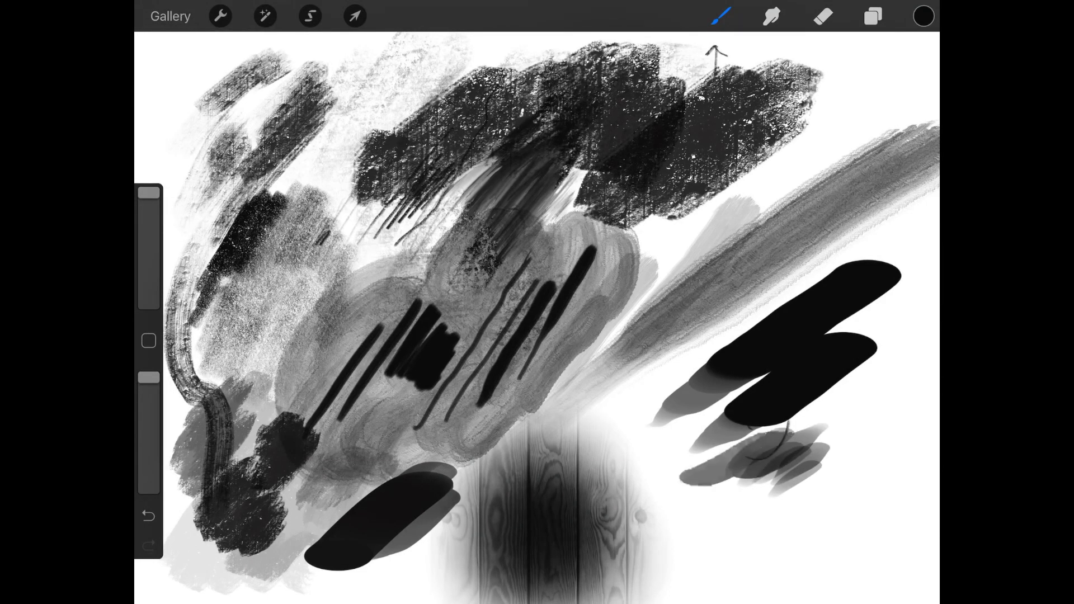
# Step: Switch to the Gel Pen and draw a squiggle, long zigzag and thin curve
pyautogui.click(722, 15)
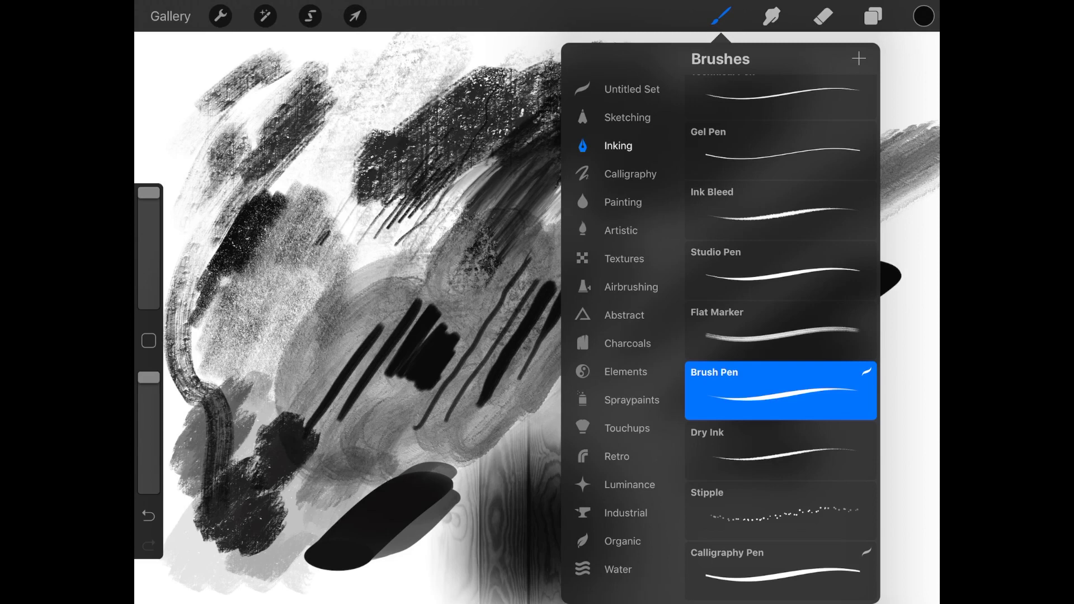
pyautogui.click(780, 150)
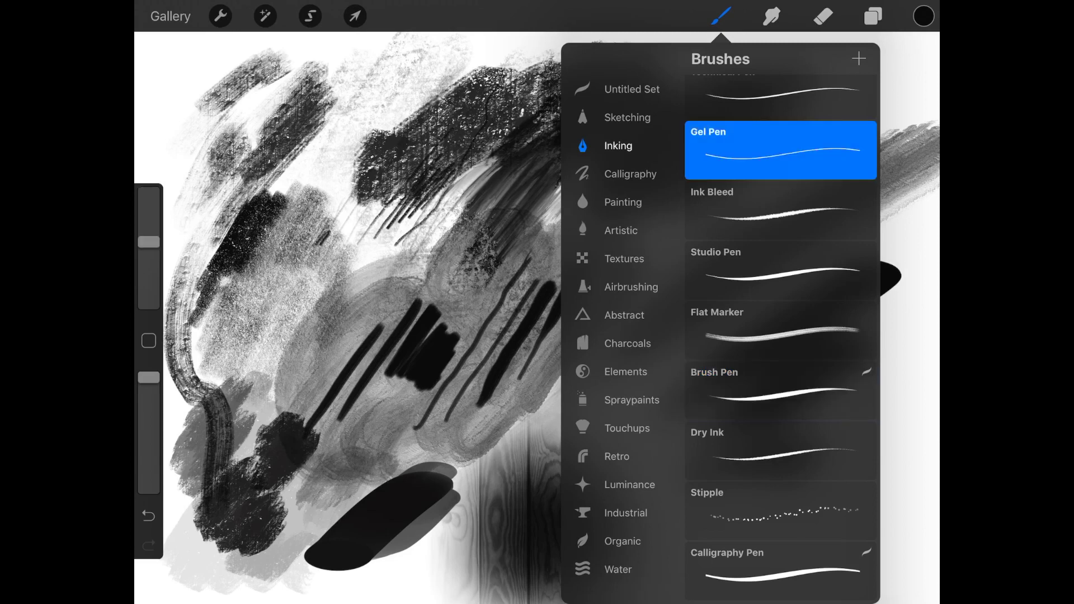
pyautogui.click(722, 15)
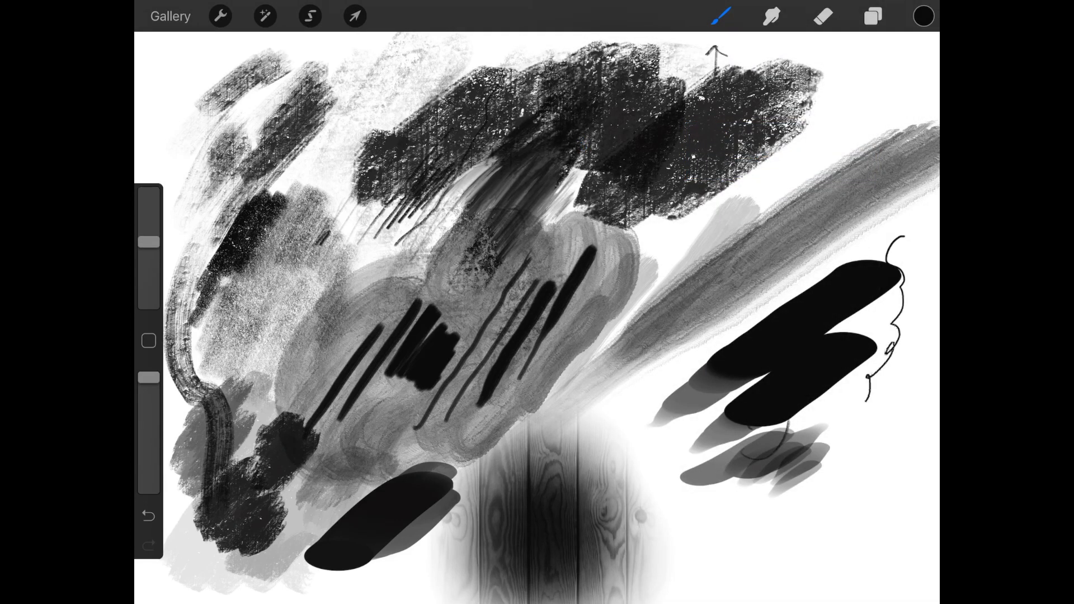
pyautogui.moveTo(889, 227)
pyautogui.mouseDown()
pyautogui.moveTo(901, 474)
pyautogui.moveTo(722, 494)
pyautogui.moveTo(621, 596)
pyautogui.mouseUp()
pyautogui.moveTo(773, 279); pyautogui.dragTo(600, 454)
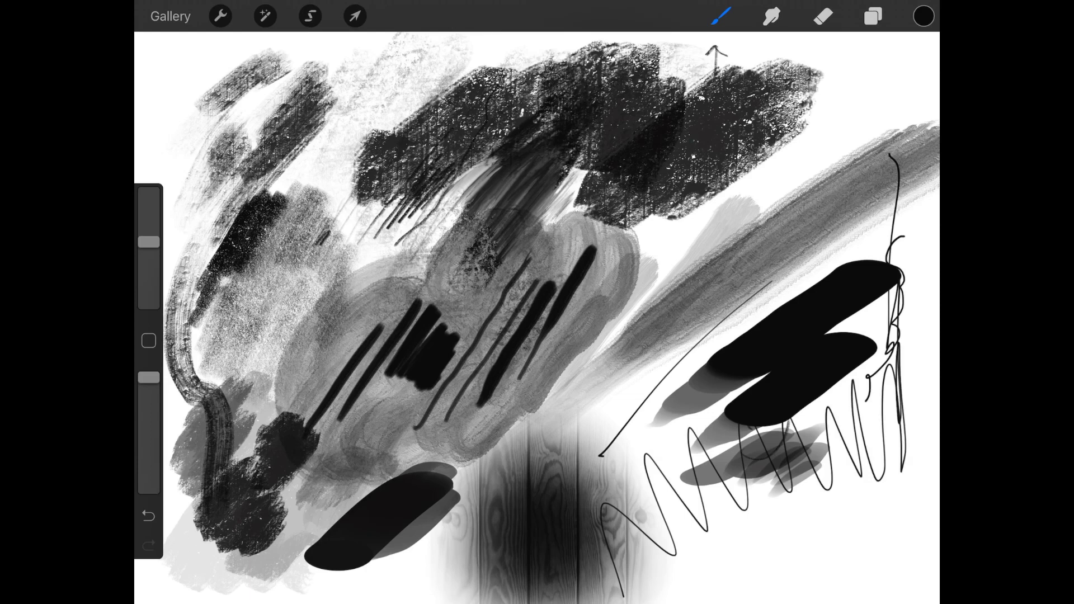
# Step: Bring the brush library back up using the top toolbar
pyautogui.click(771, 16)
pyautogui.click(721, 16)
pyautogui.click(721, 16)
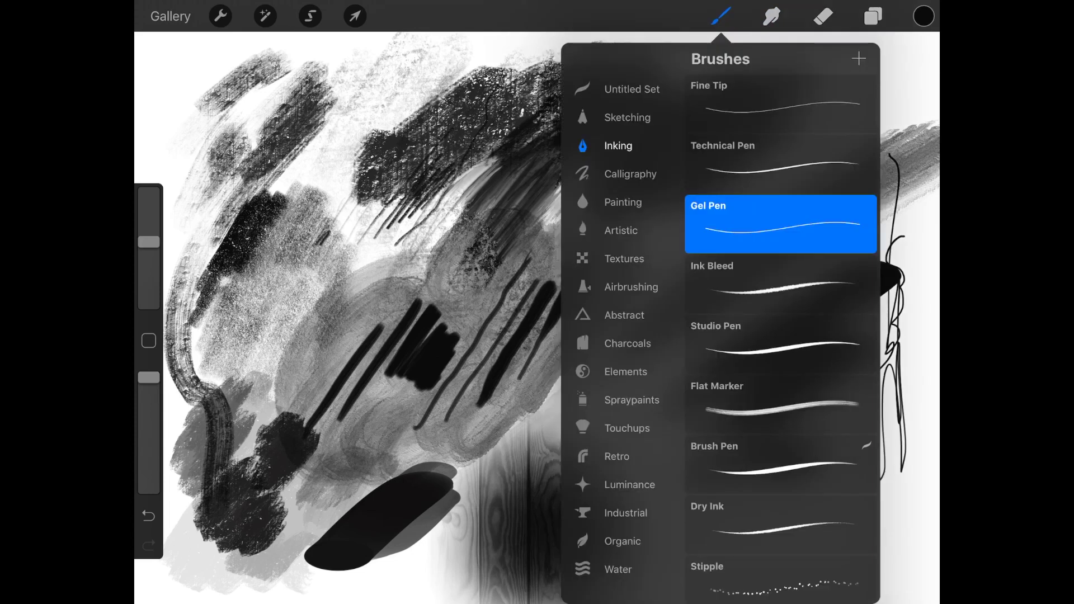
# Step: Select the Streaks brush from the Calligraphy brushes, after browsing Sketching and Blotchy
pyautogui.click(626, 118)
pyautogui.scroll(5, 780, 336)
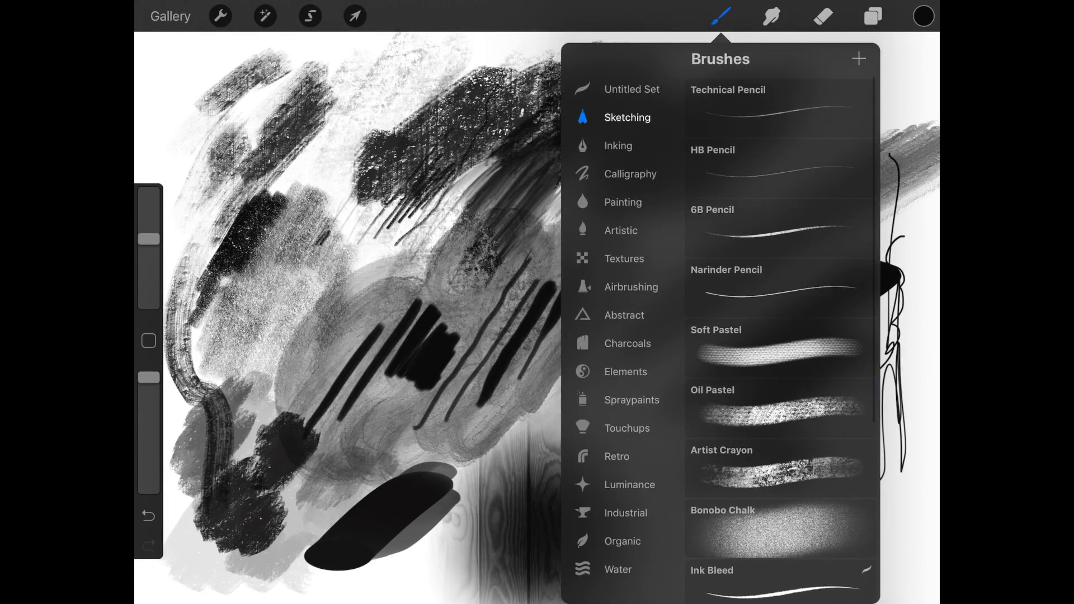
pyautogui.scroll(-5, 781, 336)
pyautogui.click(619, 145)
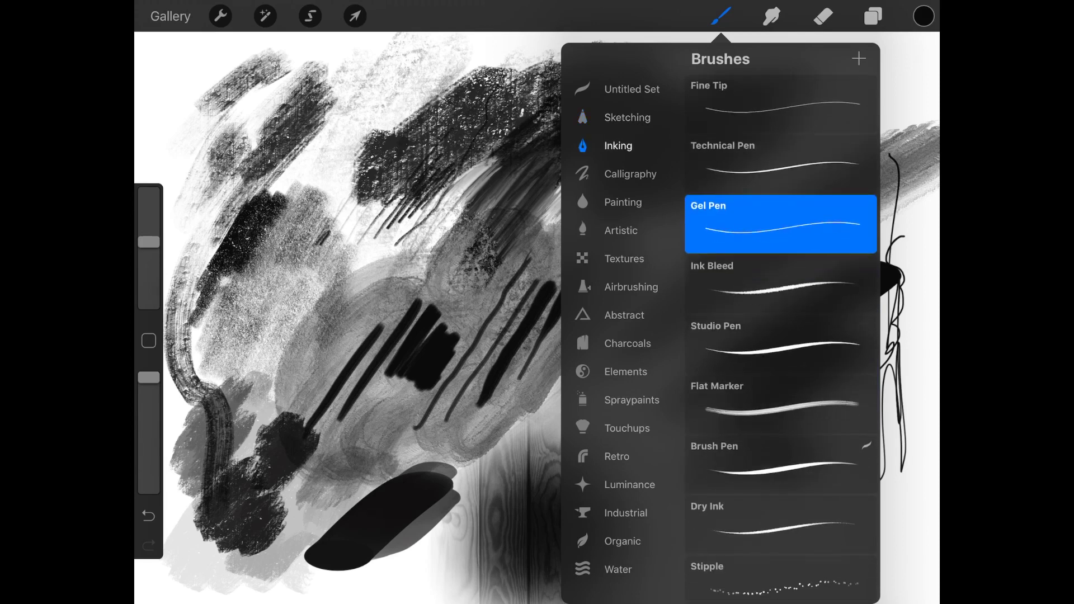
pyautogui.click(630, 174)
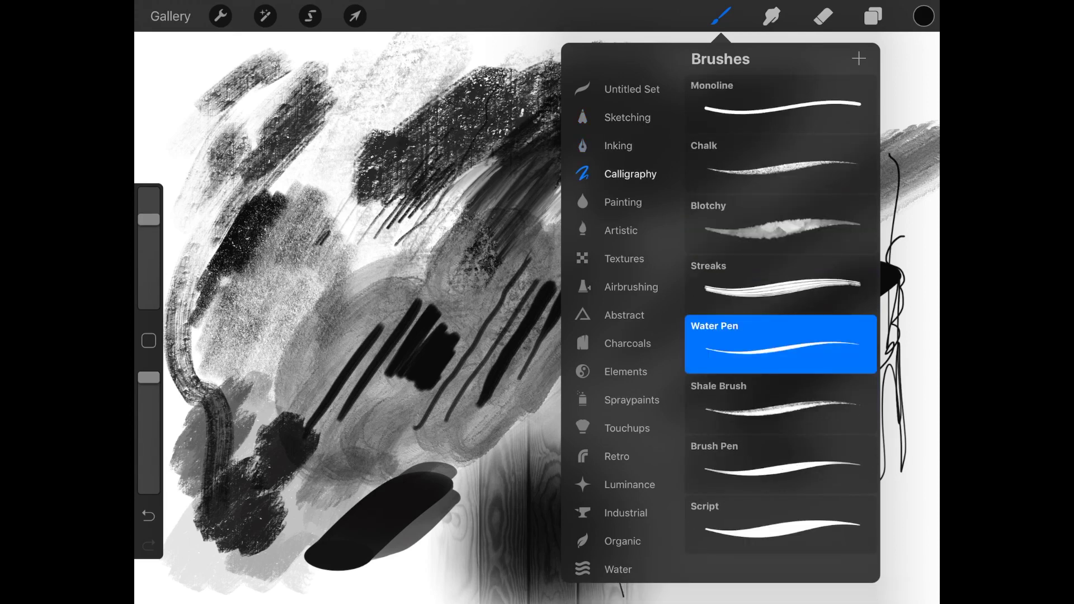
pyautogui.click(781, 223)
pyautogui.click(781, 284)
pyautogui.click(419, 251)
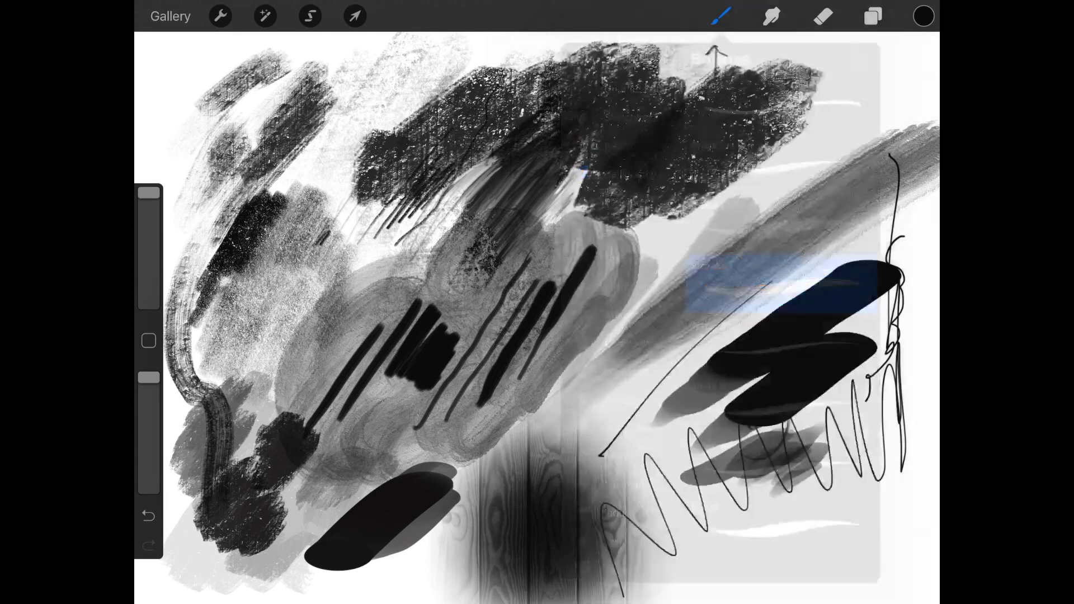
# Step: Paint wavy and diagonal black streaked strokes across the centre, top right and lower centre
pyautogui.moveTo(511, 269)
pyautogui.mouseDown()
pyautogui.moveTo(617, 327)
pyautogui.moveTo(806, 177)
pyautogui.moveTo(839, 252)
pyautogui.moveTo(806, 160)
pyautogui.moveTo(872, 93)
pyautogui.mouseUp()
pyautogui.moveTo(830, 176); pyautogui.dragTo(893, 96)
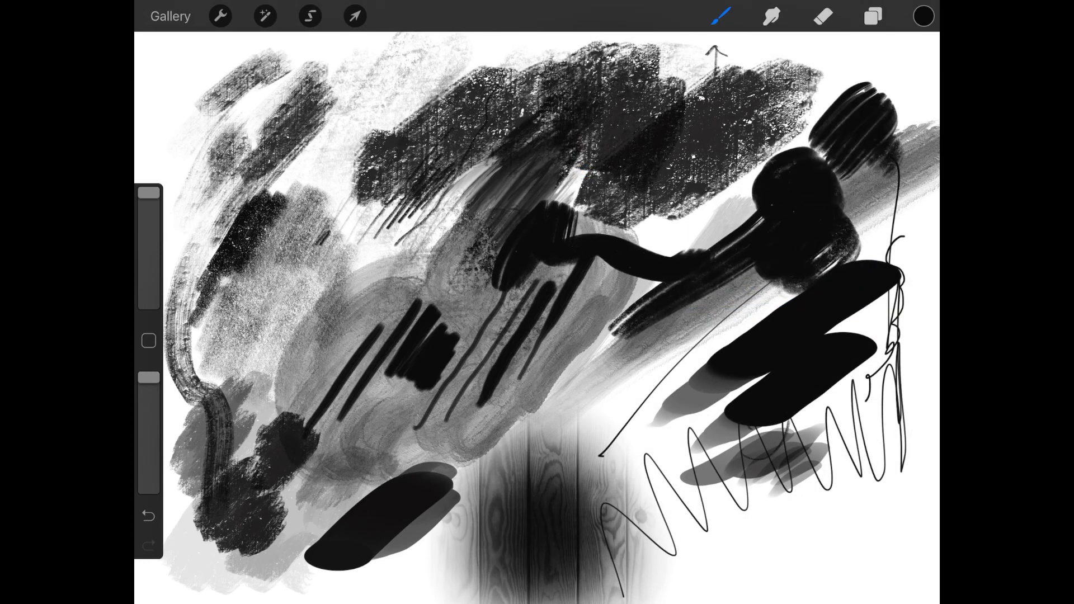
pyautogui.moveTo(838, 252); pyautogui.dragTo(911, 163)
pyautogui.moveTo(591, 424); pyautogui.dragTo(717, 307)
pyautogui.moveTo(537, 428); pyautogui.dragTo(612, 352)
pyautogui.moveTo(520, 487); pyautogui.dragTo(827, 253)
# Step: Switch to the Chalk calligraphy brush, after trying Blotchy
pyautogui.click(721, 17)
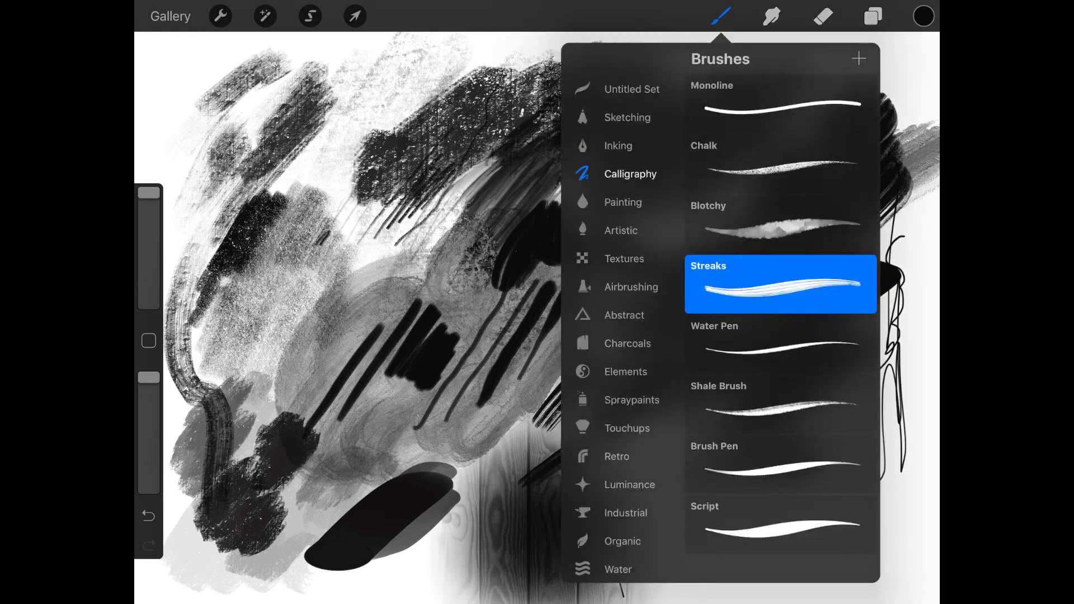
pyautogui.click(781, 222)
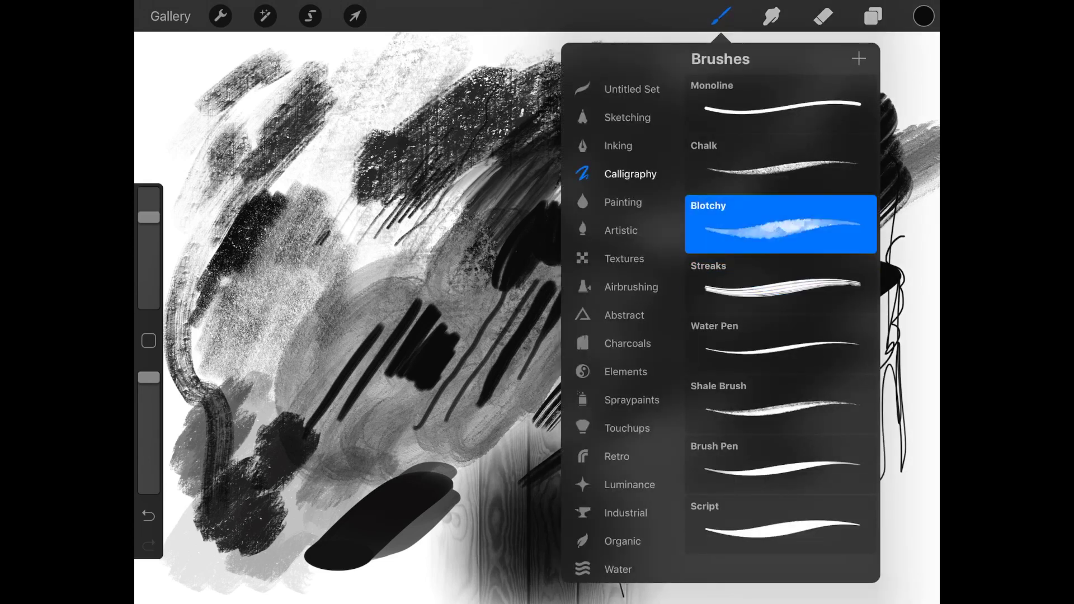
pyautogui.click(780, 164)
pyautogui.click(378, 261)
# Step: Draw dark chalky diagonal and zigzag marks on the left and upper left
pyautogui.moveTo(373, 231); pyautogui.dragTo(282, 336)
pyautogui.moveTo(310, 281); pyautogui.dragTo(231, 399)
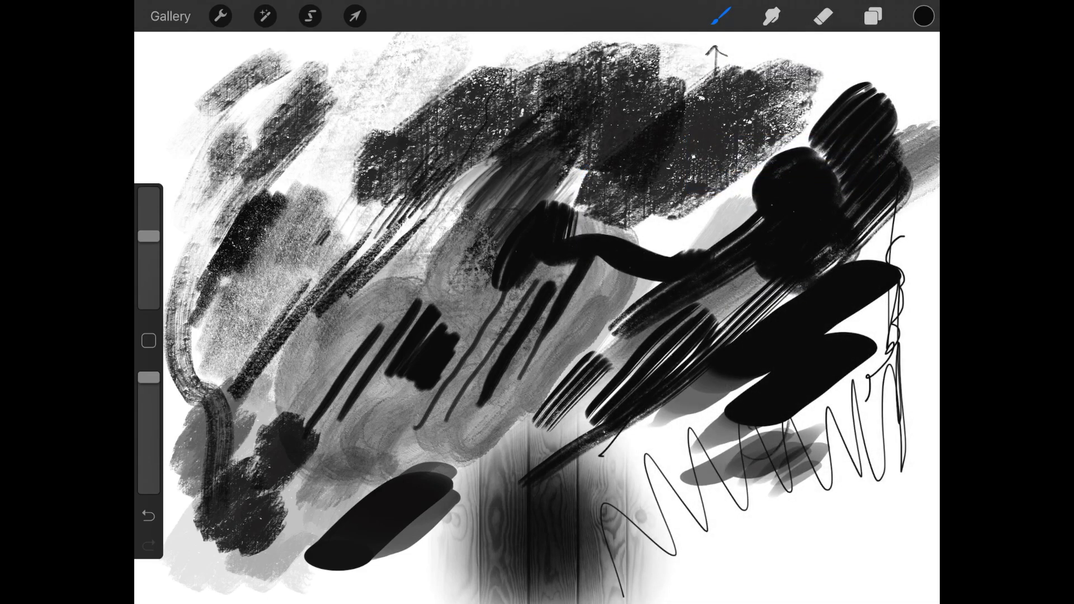
pyautogui.moveTo(270, 262)
pyautogui.mouseDown()
pyautogui.moveTo(357, 139)
pyautogui.moveTo(394, 59)
pyautogui.moveTo(276, 93)
pyautogui.moveTo(205, 146)
pyautogui.mouseUp()
pyautogui.moveTo(248, 96); pyautogui.dragTo(184, 203)
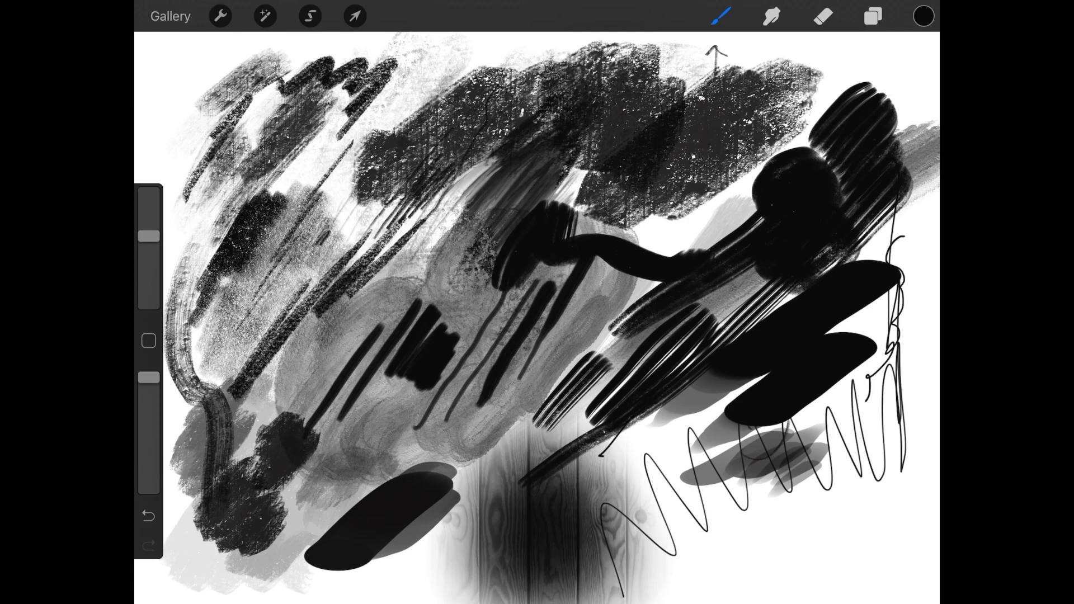
# Step: Select Rusted Decay from the Untitled Set, after trying Gesinski Ink and HB Pencil
pyautogui.click(722, 15)
pyautogui.click(632, 89)
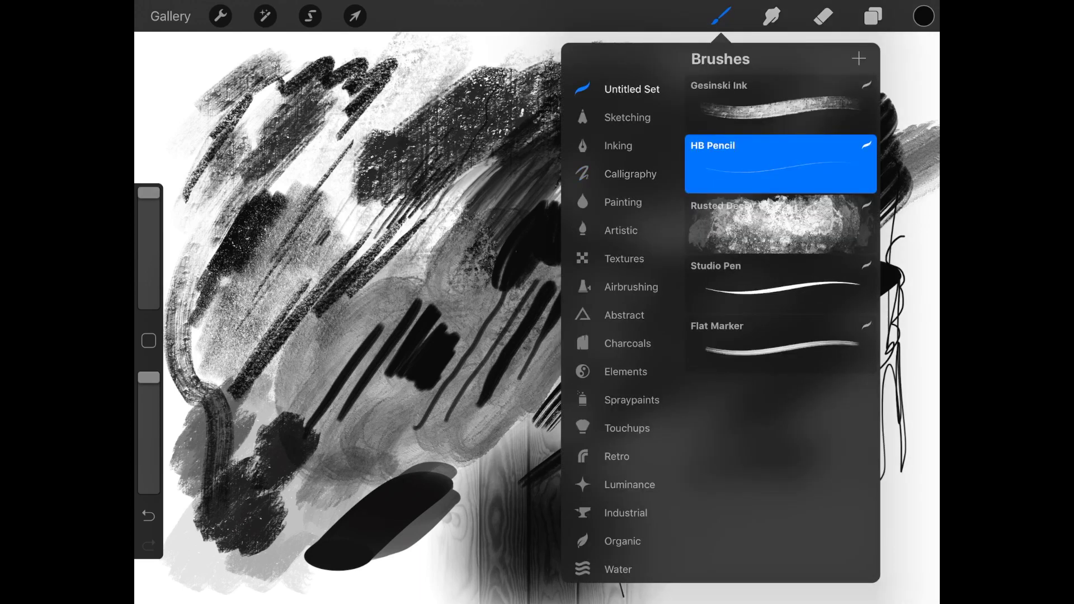
pyautogui.click(780, 103)
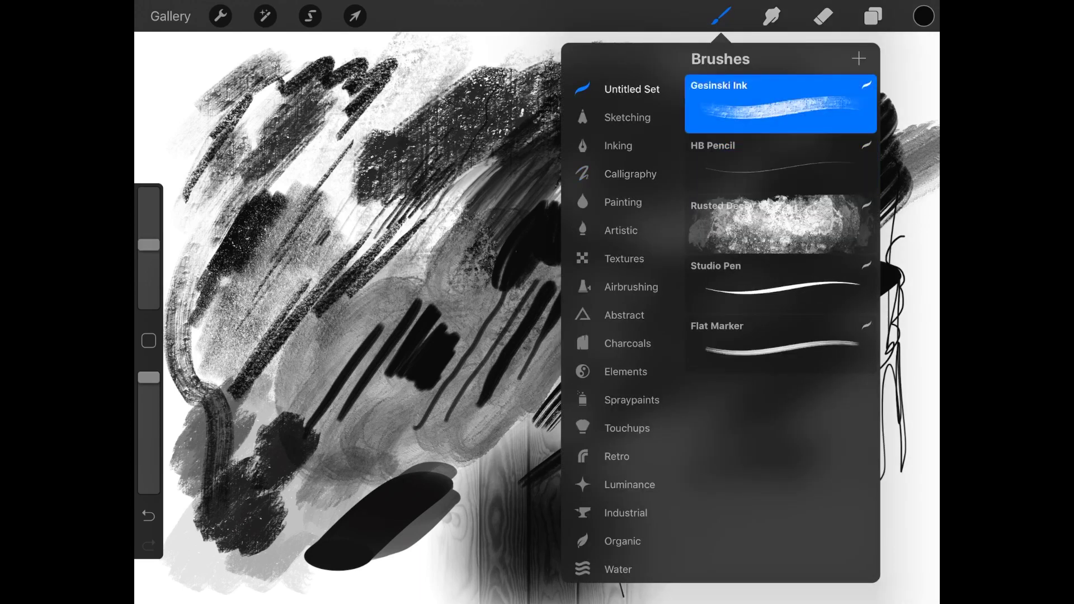
pyautogui.click(781, 163)
pyautogui.click(781, 223)
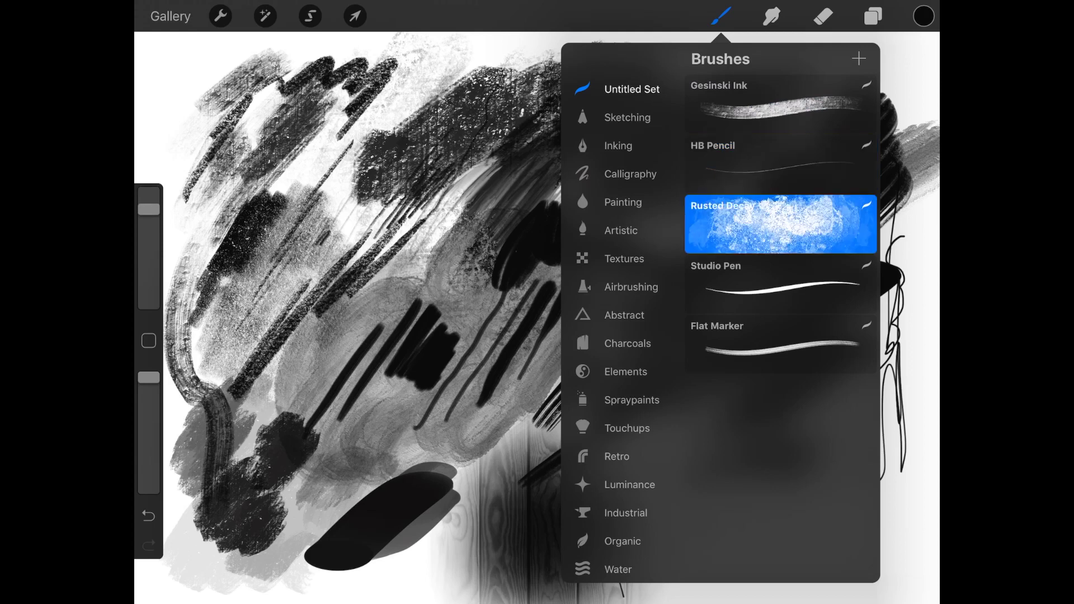
pyautogui.click(721, 16)
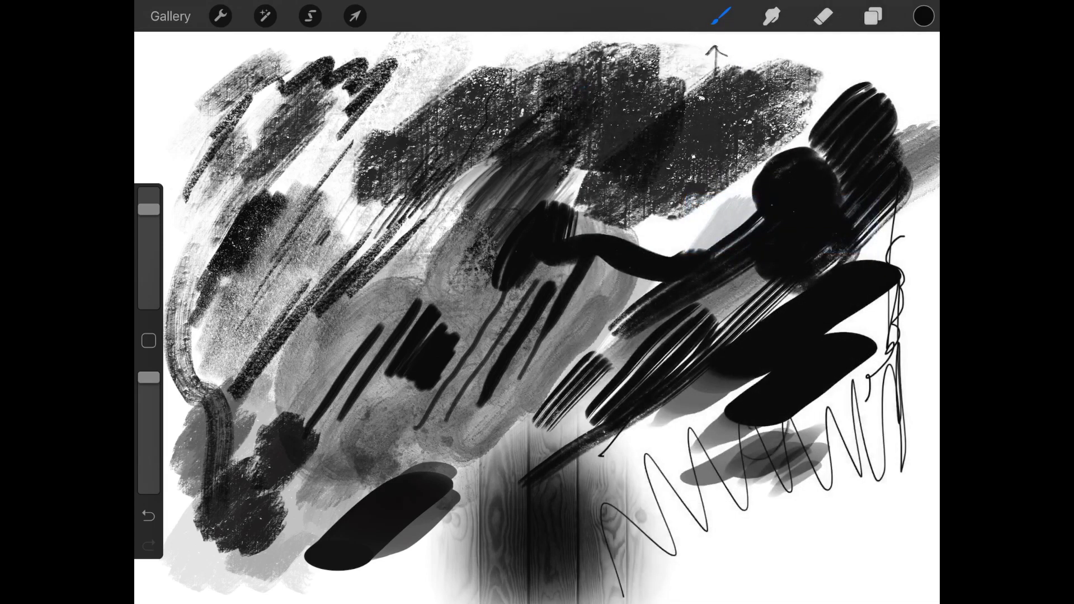
# Step: Spread Rusted Decay texture over the lower right, right edge and centre
pyautogui.moveTo(805, 453); pyautogui.dragTo(823, 570)
pyautogui.moveTo(738, 554); pyautogui.dragTo(587, 419)
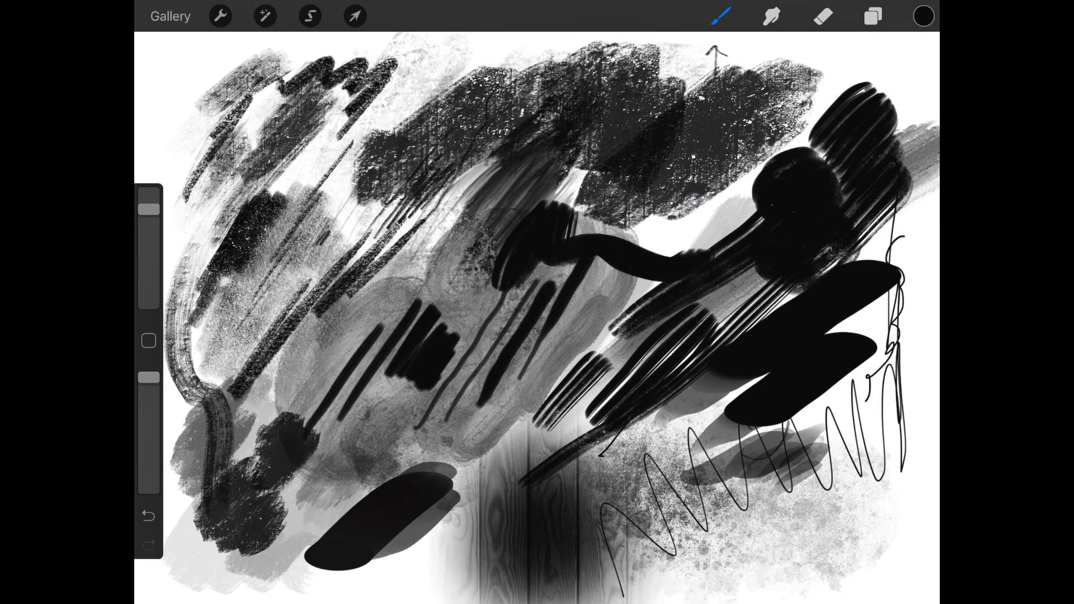
pyautogui.moveTo(915, 436)
pyautogui.mouseDown()
pyautogui.moveTo(873, 353)
pyautogui.moveTo(890, 243)
pyautogui.mouseUp()
pyautogui.moveTo(906, 294)
pyautogui.mouseDown()
pyautogui.moveTo(822, 101)
pyautogui.moveTo(637, 236)
pyautogui.mouseUp()
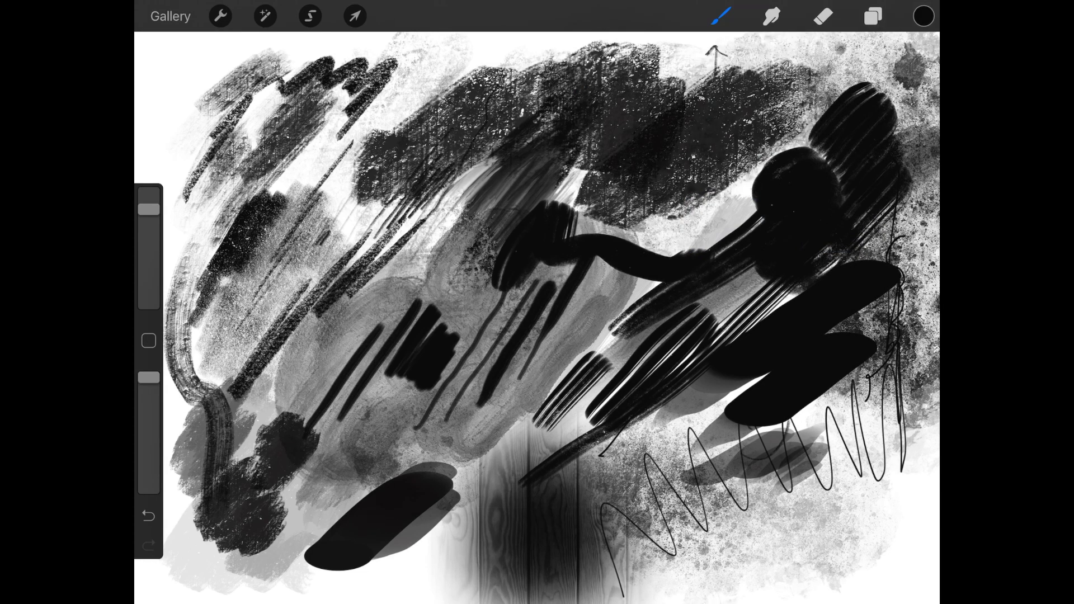
pyautogui.moveTo(780, 152); pyautogui.dragTo(638, 244)
pyautogui.moveTo(755, 168)
pyautogui.mouseDown()
pyautogui.moveTo(588, 277)
pyautogui.moveTo(521, 419)
pyautogui.mouseUp()
pyautogui.moveTo(663, 285); pyautogui.dragTo(403, 520)
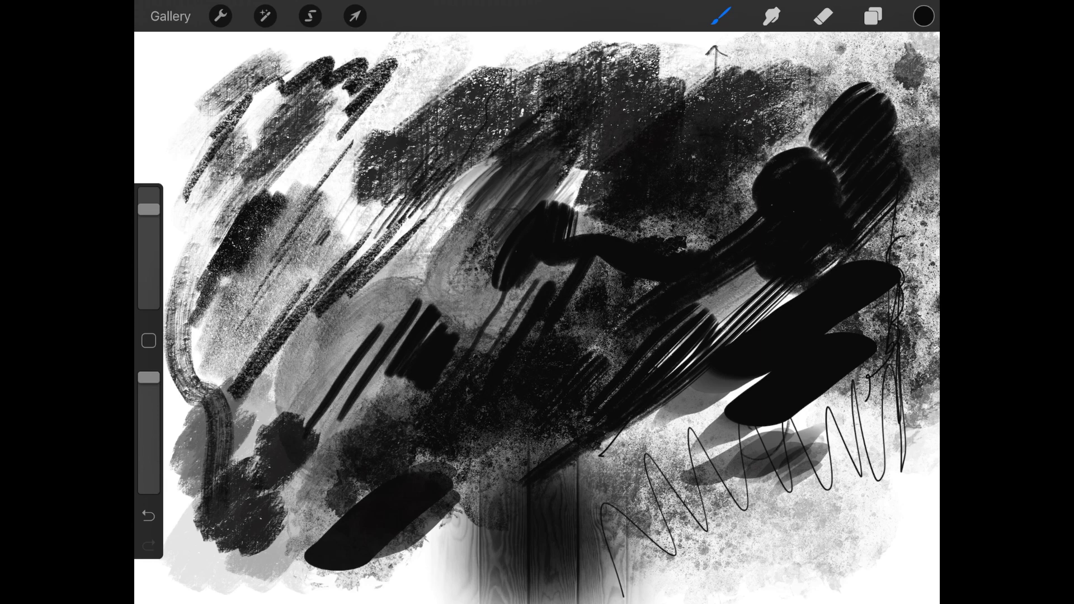
# Step: Cover the top-left corner, upper half, middle and lower canvas with dark texture
pyautogui.moveTo(310, 51); pyautogui.dragTo(142, 168)
pyautogui.moveTo(260, 109); pyautogui.dragTo(143, 227)
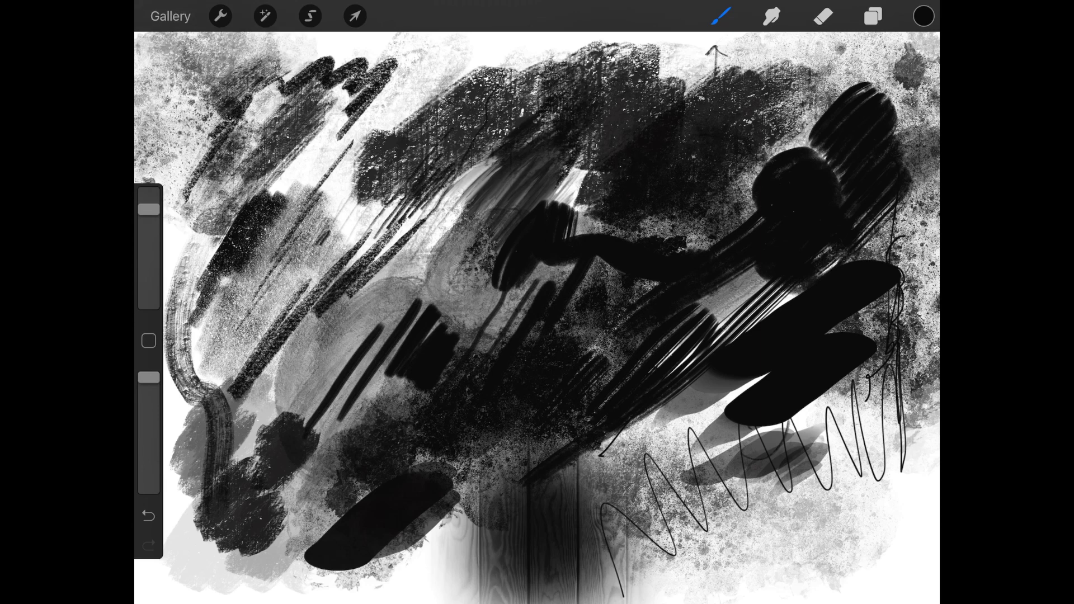
pyautogui.moveTo(268, 51)
pyautogui.mouseDown()
pyautogui.moveTo(588, 109)
pyautogui.moveTo(839, 134)
pyautogui.moveTo(210, 218)
pyautogui.mouseUp()
pyautogui.moveTo(805, 168); pyautogui.dragTo(378, 269)
pyautogui.moveTo(168, 168); pyautogui.dragTo(571, 369)
pyautogui.moveTo(923, 252); pyautogui.dragTo(168, 503)
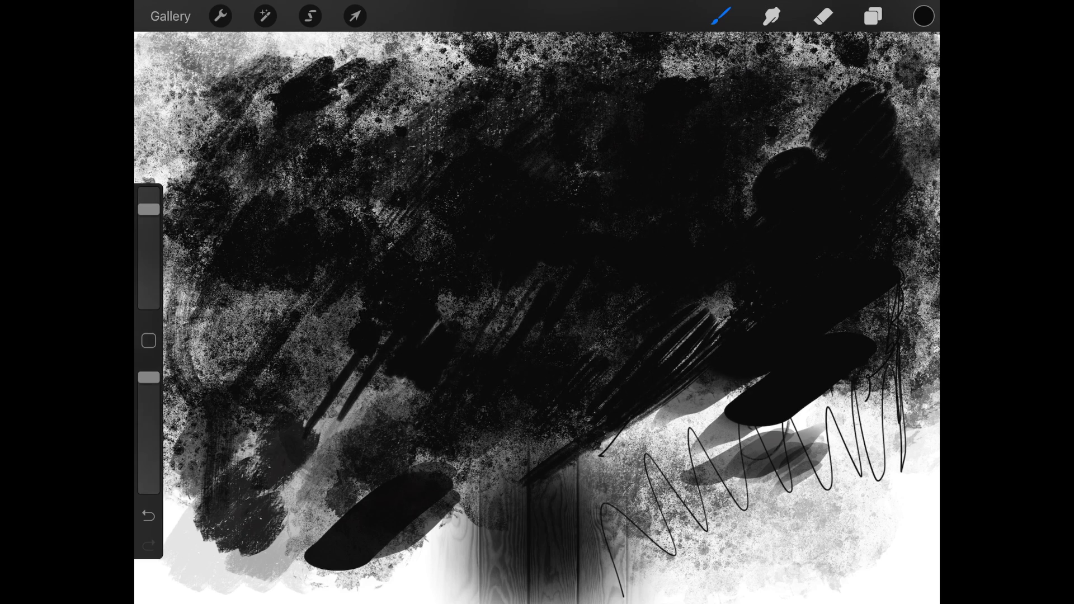